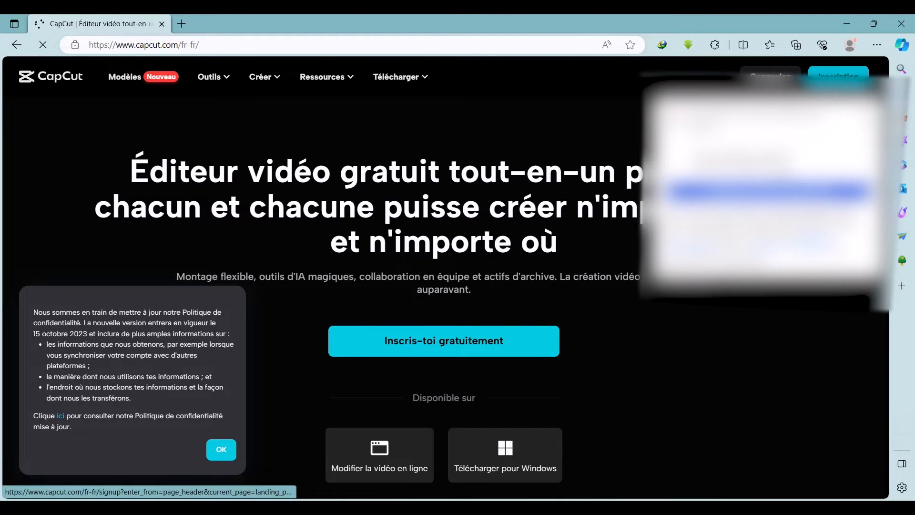
- Sign up for CapCut with a Google account and confirm the connection
{"action": "left_click", "coordinate": [839, 76]}
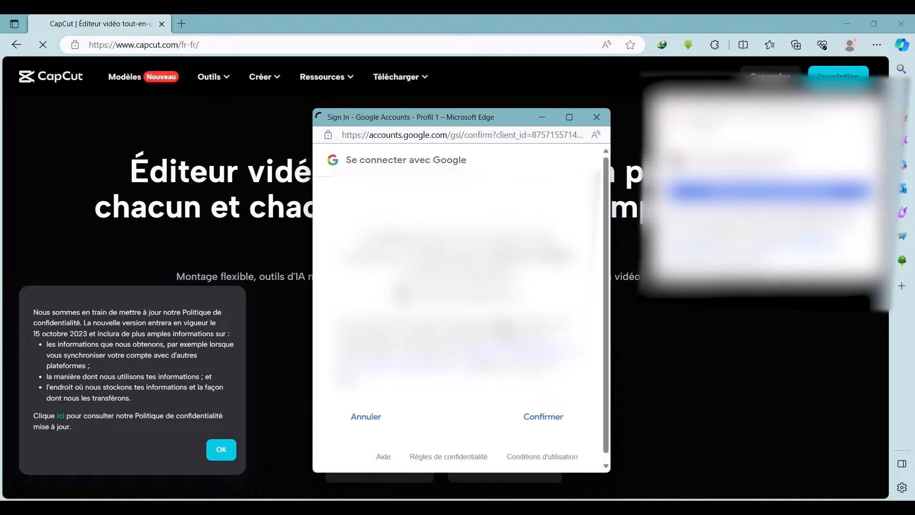
{"action": "left_click", "coordinate": [548, 417]}
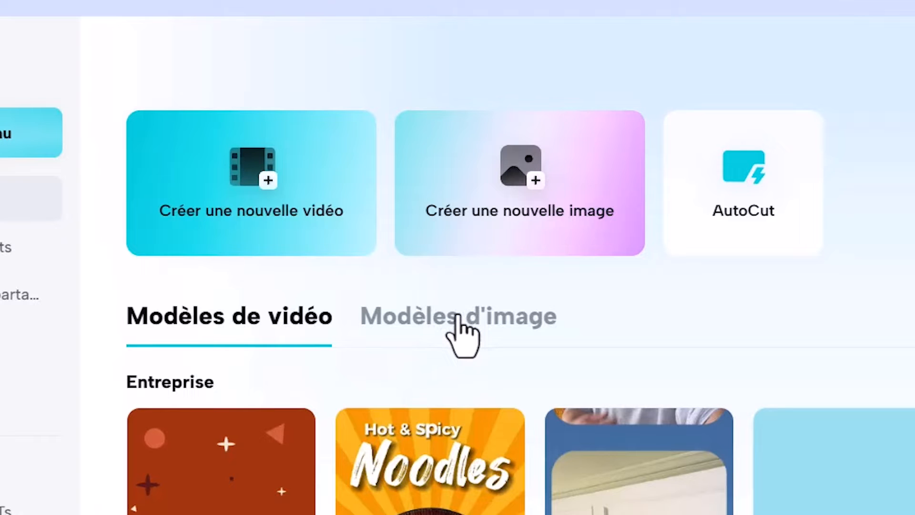
- Browse the image templates, including the Christmas, YouTube thumbnail and Product Display categories
{"action": "left_click", "coordinate": [430, 315]}
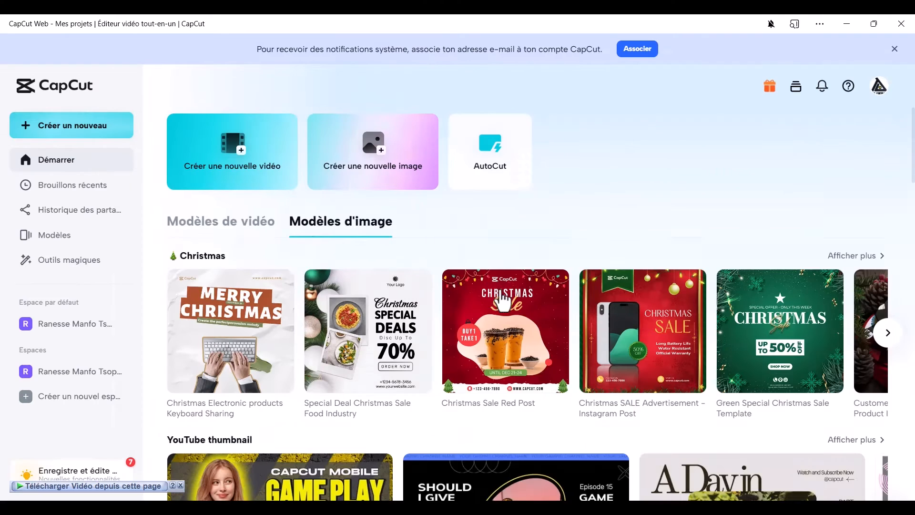
{"action": "scroll", "coordinate": [754, 463], "scroll_direction": "down", "scroll_amount": 1}
{"action": "scroll", "coordinate": [496, 295], "scroll_direction": "down", "scroll_amount": 5}
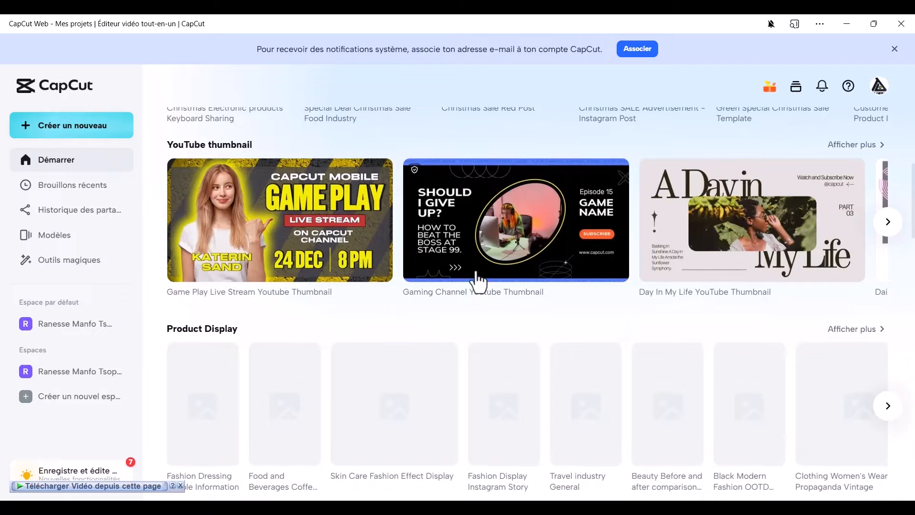
{"action": "scroll", "coordinate": [434, 292], "scroll_direction": "up", "scroll_amount": 5}
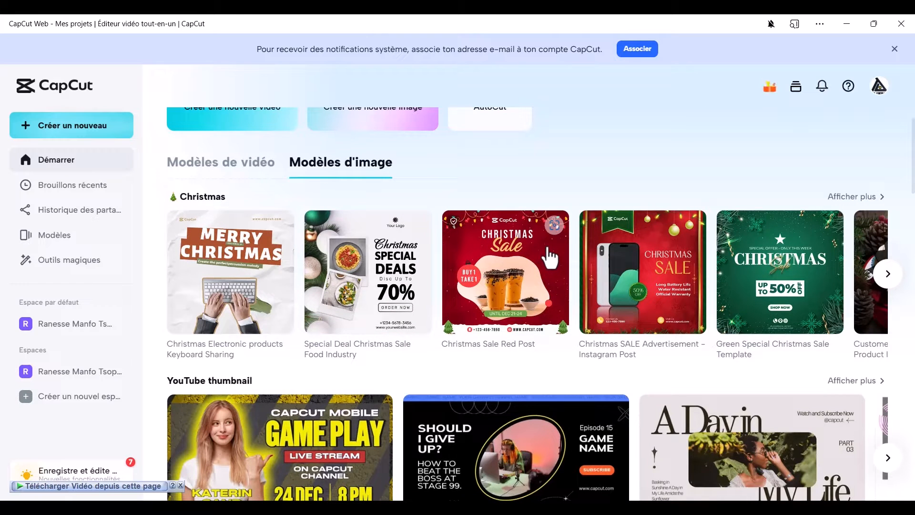
{"action": "scroll", "coordinate": [535, 258], "scroll_direction": "down", "scroll_amount": 3}
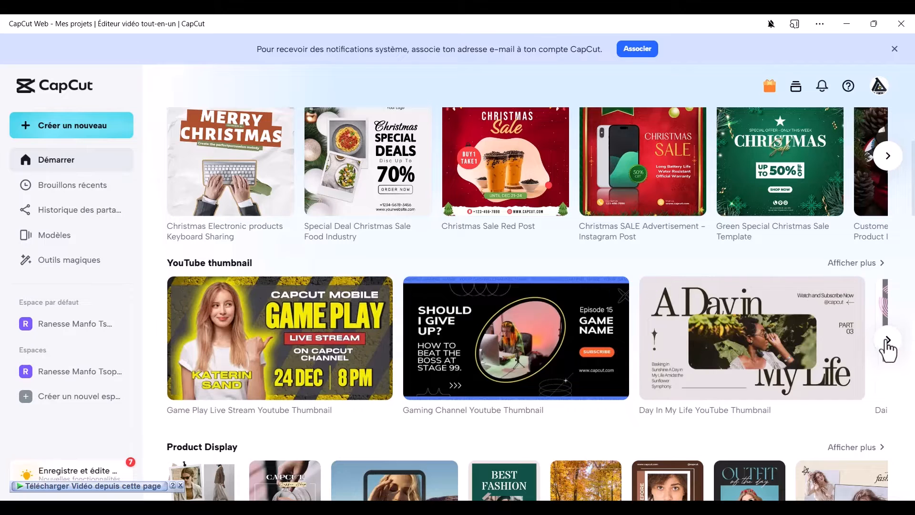
{"action": "left_click", "coordinate": [886, 341]}
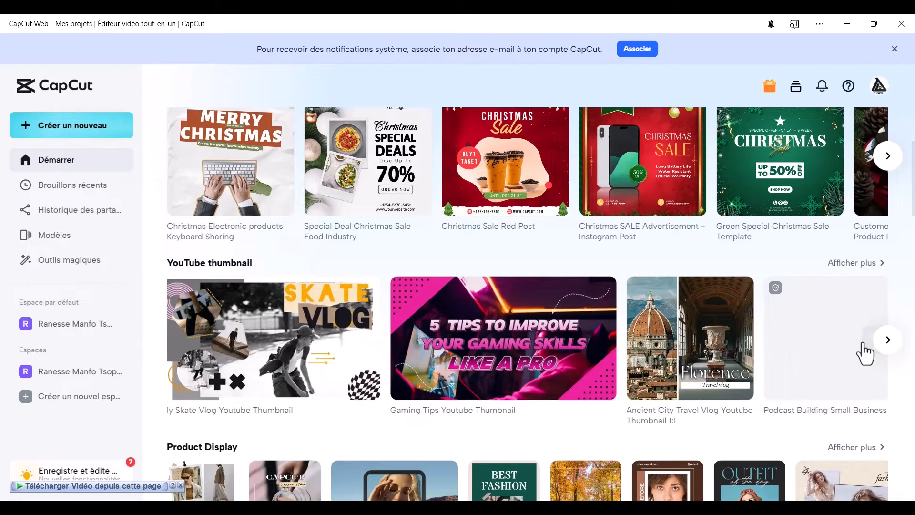
{"action": "scroll", "coordinate": [351, 333], "scroll_direction": "down", "scroll_amount": 7}
{"action": "scroll", "coordinate": [353, 333], "scroll_direction": "up", "scroll_amount": 6}
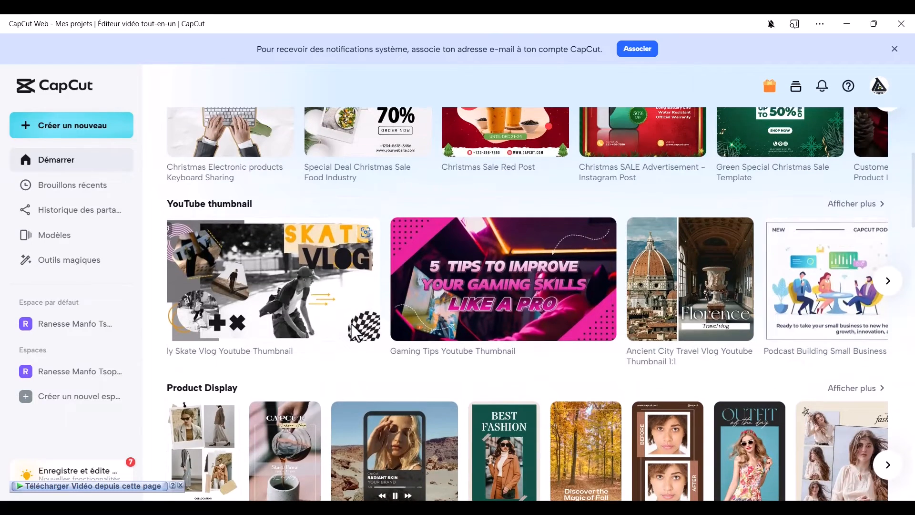
{"action": "scroll", "coordinate": [355, 334], "scroll_direction": "up", "scroll_amount": 2}
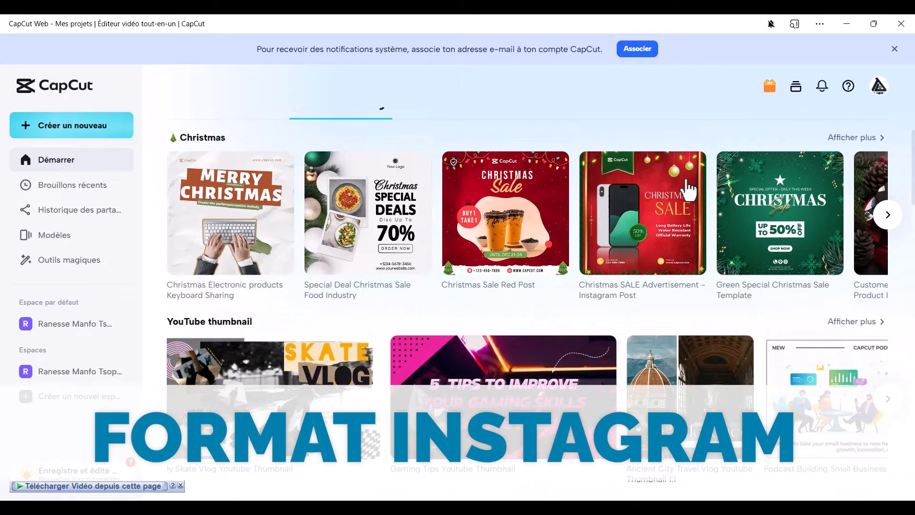
{"action": "scroll", "coordinate": [373, 191], "scroll_direction": "down", "scroll_amount": 2}
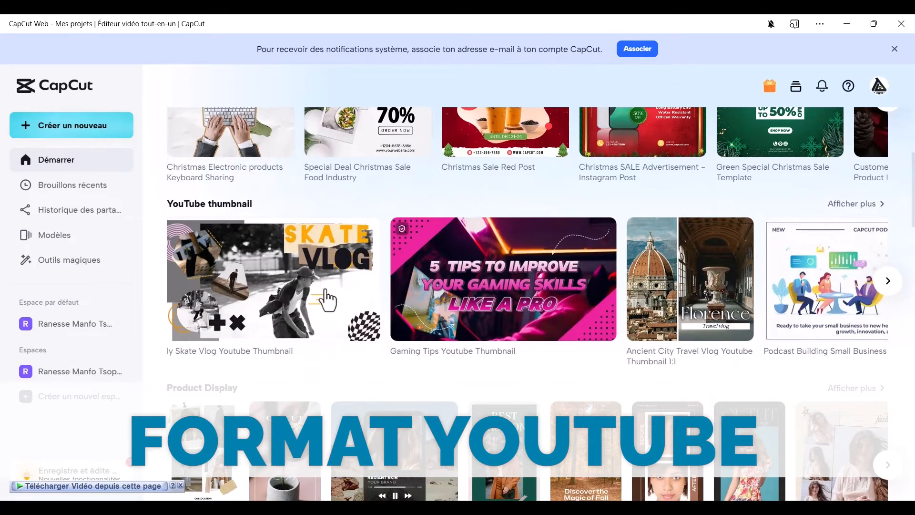
{"action": "scroll", "coordinate": [334, 305], "scroll_direction": "down", "scroll_amount": 3}
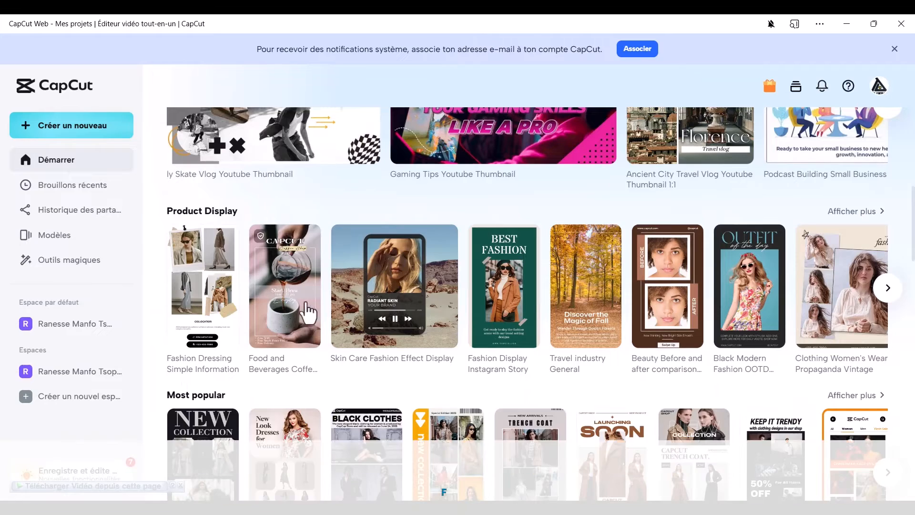
{"action": "scroll", "coordinate": [308, 314], "scroll_direction": "down", "scroll_amount": 2}
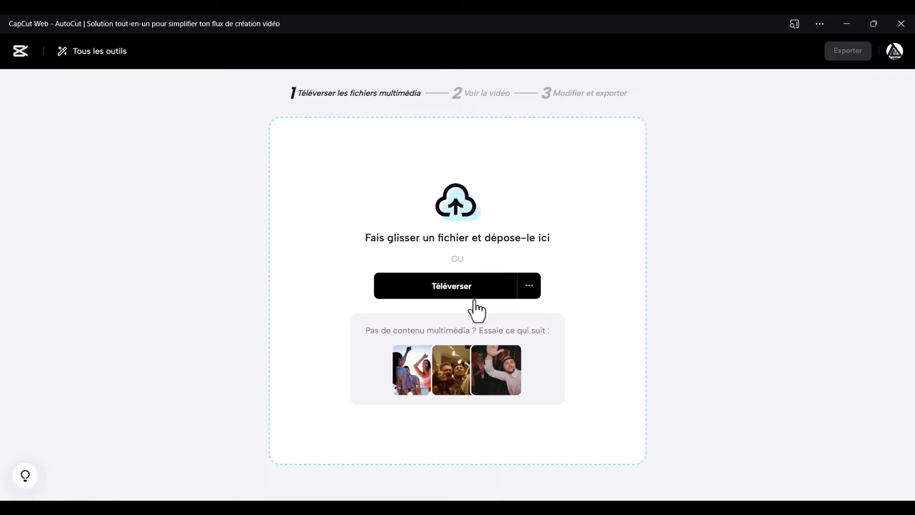
- Upload a batch of pictures from the Photos folder to AutoCut and authorise template recommendations
{"action": "left_click", "coordinate": [472, 308]}
{"action": "scroll", "coordinate": [262, 174], "scroll_direction": "down", "scroll_amount": 1}
{"action": "left_click", "coordinate": [236, 157]}
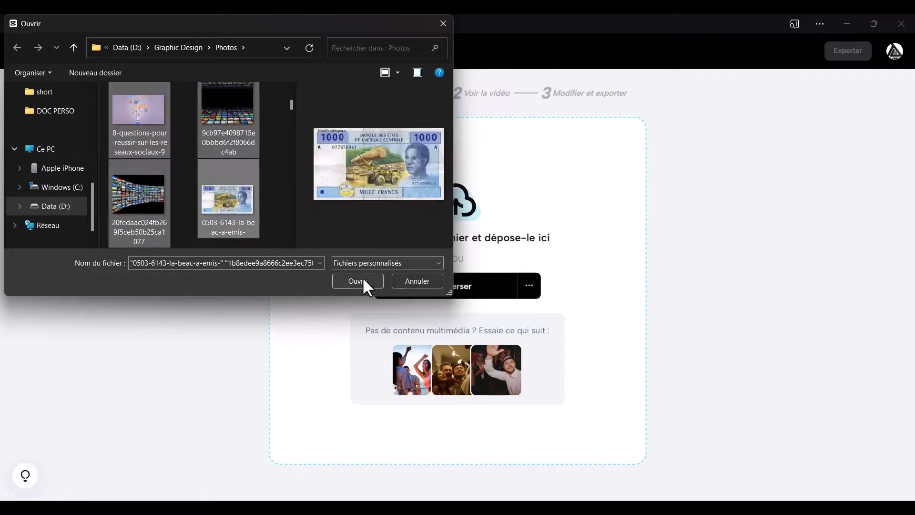
{"action": "left_click", "coordinate": [361, 281]}
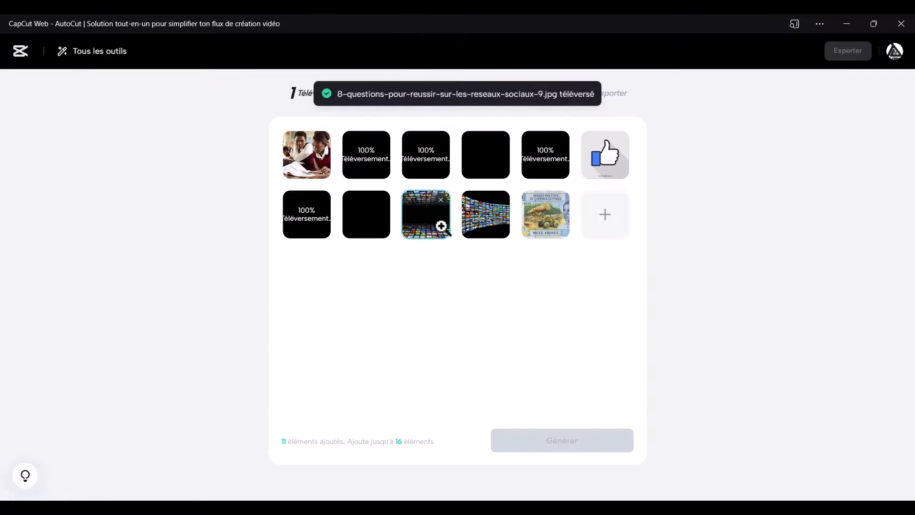
{"action": "left_click", "coordinate": [566, 444]}
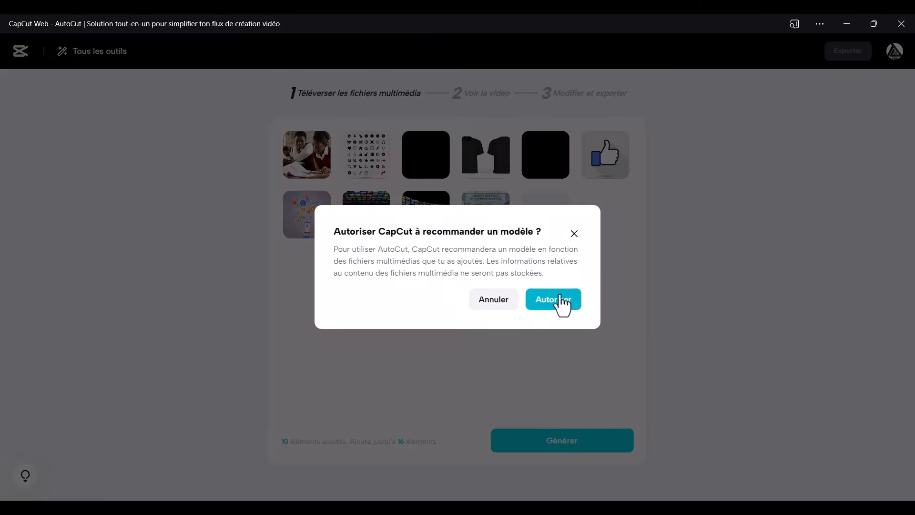
{"action": "left_click", "coordinate": [555, 301]}
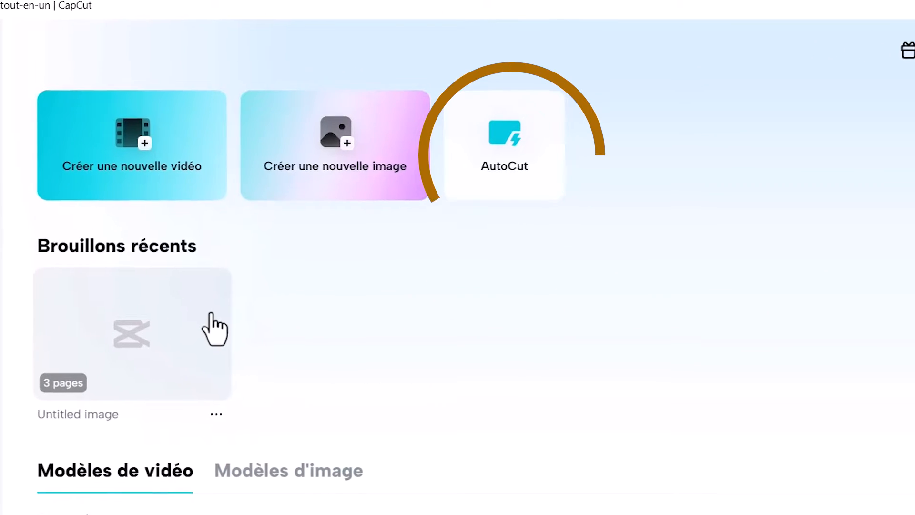
- Start a new AutoCut project with ten images and generate its video, allowing CapCut to recommend a template
{"action": "left_click", "coordinate": [520, 151]}
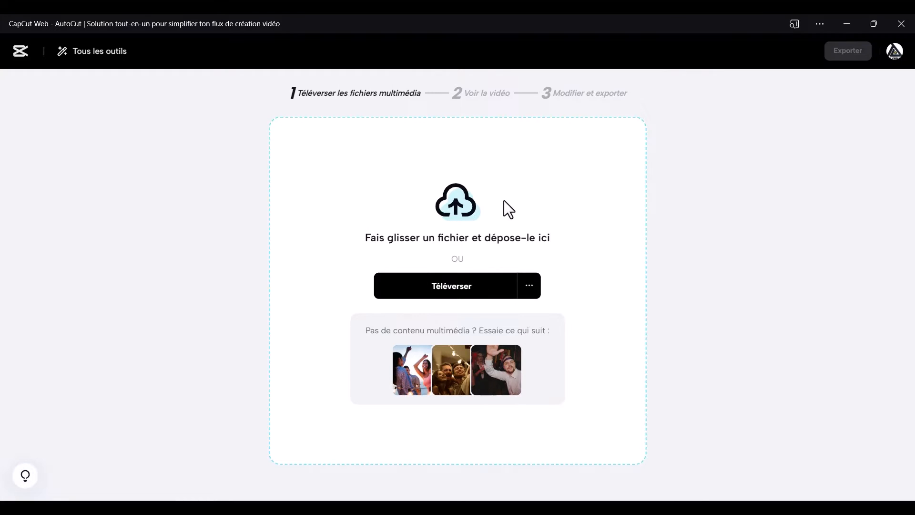
{"action": "left_click", "coordinate": [462, 287]}
{"action": "scroll", "coordinate": [266, 172], "scroll_direction": "down", "scroll_amount": 4}
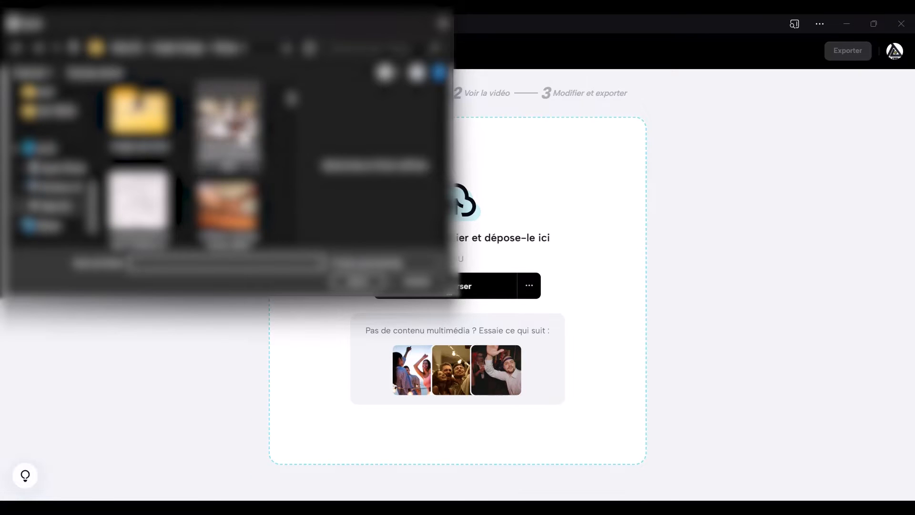
{"action": "left_click", "coordinate": [241, 138]}
{"action": "scroll", "coordinate": [186, 165], "scroll_direction": "down", "scroll_amount": 6}
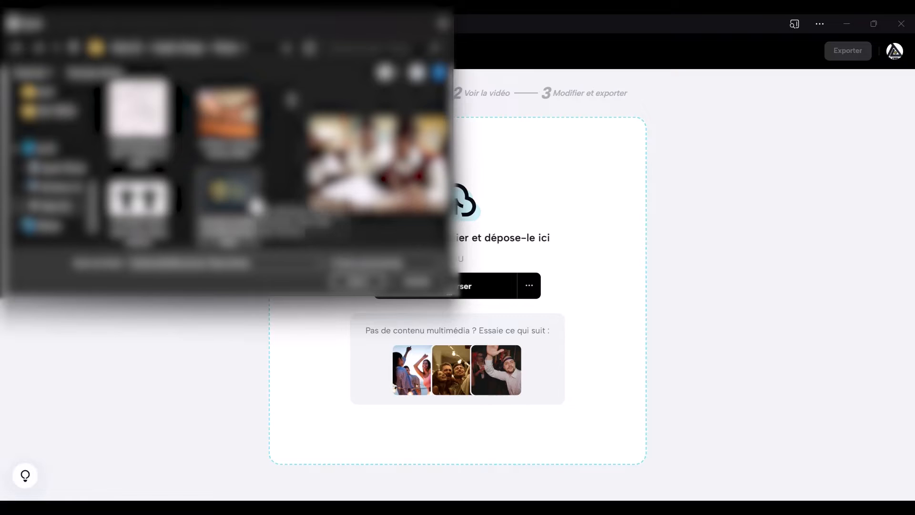
{"action": "left_click", "coordinate": [229, 213]}
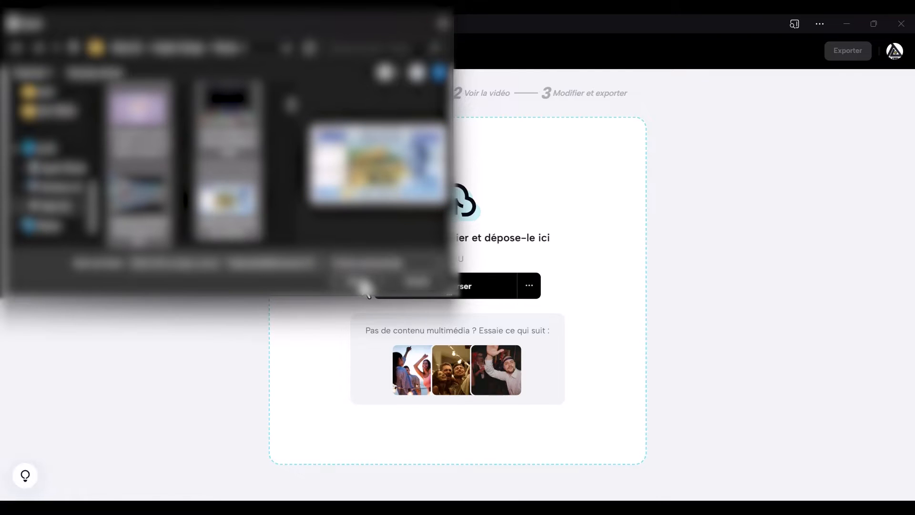
{"action": "left_click", "coordinate": [362, 283]}
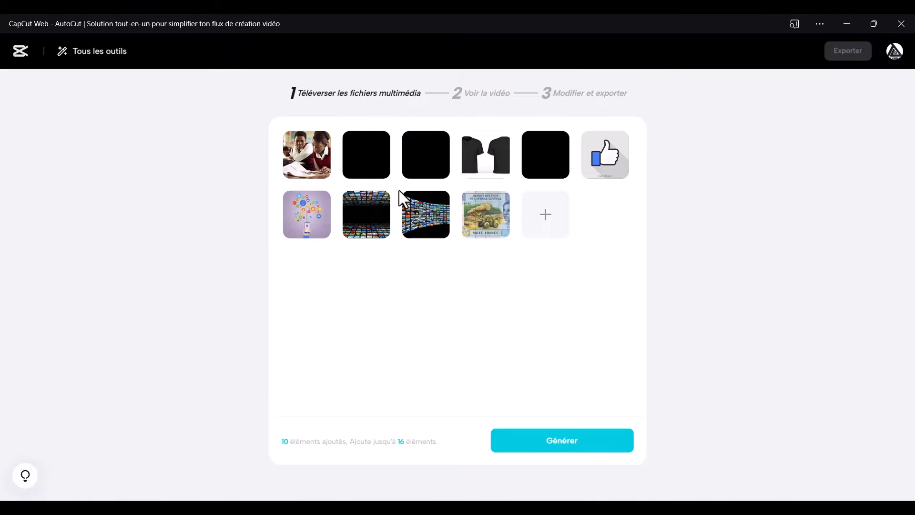
{"action": "left_click", "coordinate": [563, 447]}
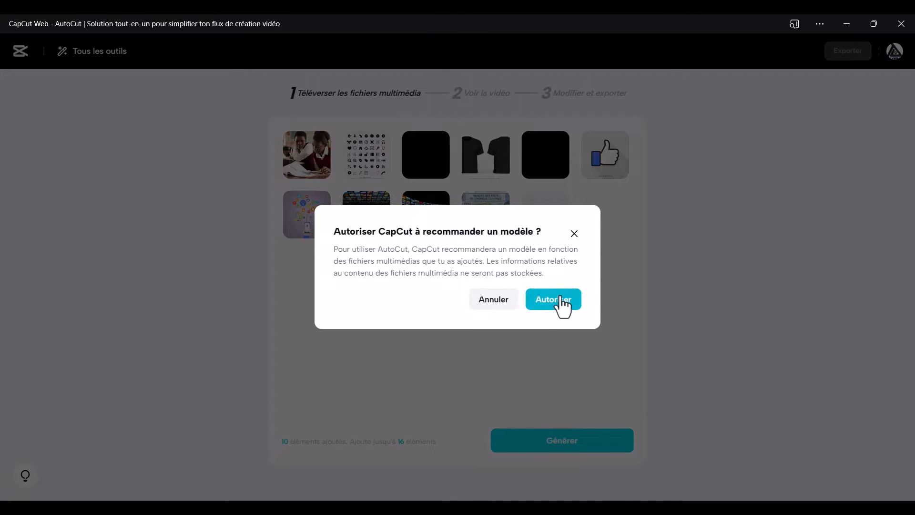
{"action": "left_click", "coordinate": [557, 305]}
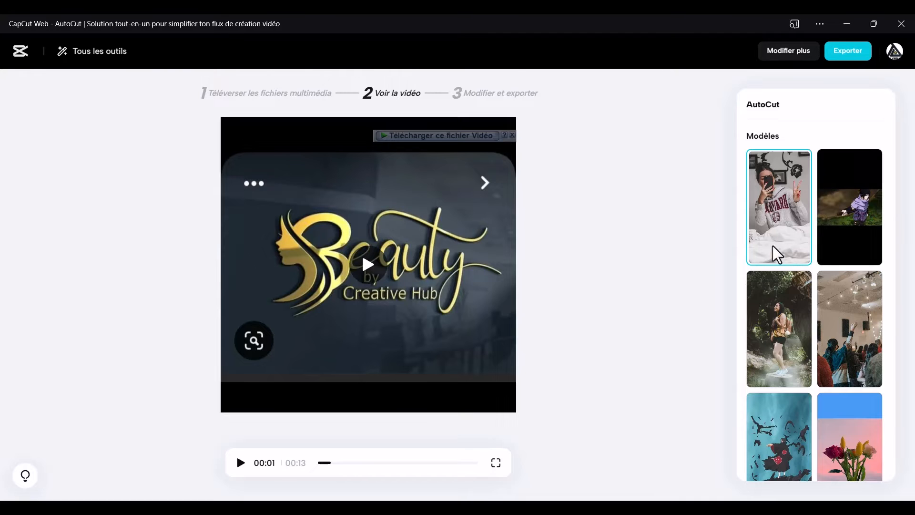
- Apply the template showing a long-haired woman to the video and open it in the full video editor
{"action": "scroll", "coordinate": [834, 350], "scroll_direction": "down", "scroll_amount": 5}
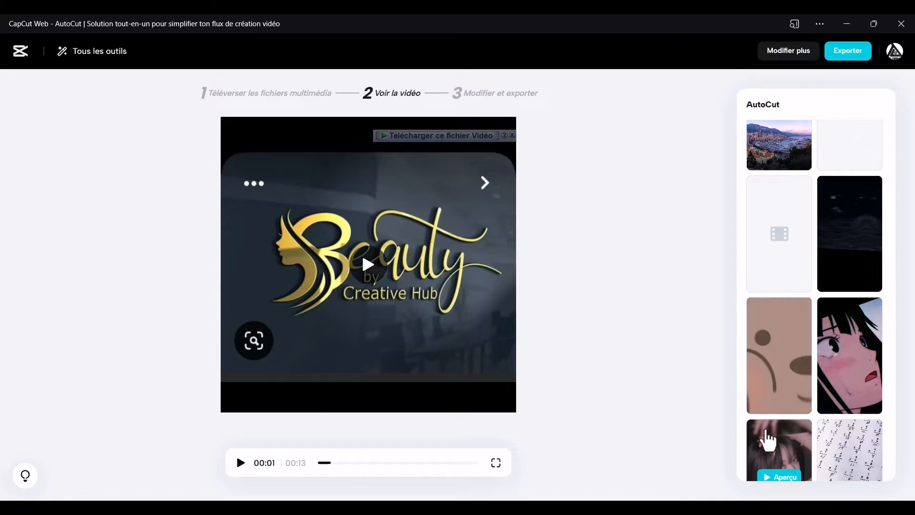
{"action": "scroll", "coordinate": [763, 428], "scroll_direction": "down", "scroll_amount": 3}
{"action": "left_click", "coordinate": [770, 327]}
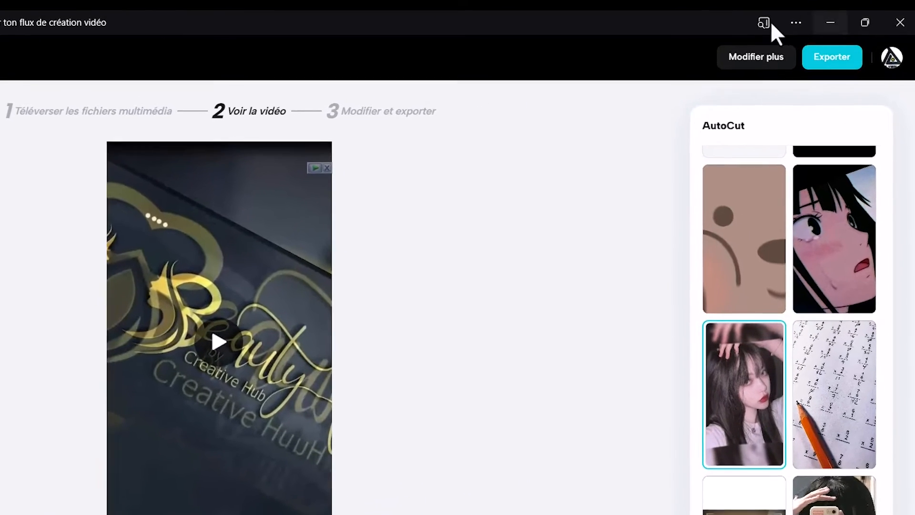
{"action": "left_click", "coordinate": [745, 56]}
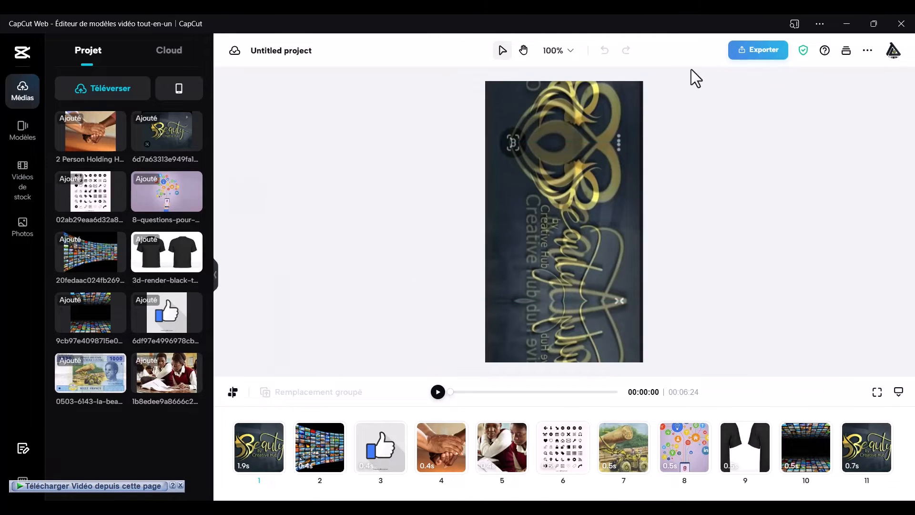
- Set the video's export name to sdss and its resolution to 1080p
{"action": "left_click", "coordinate": [764, 49]}
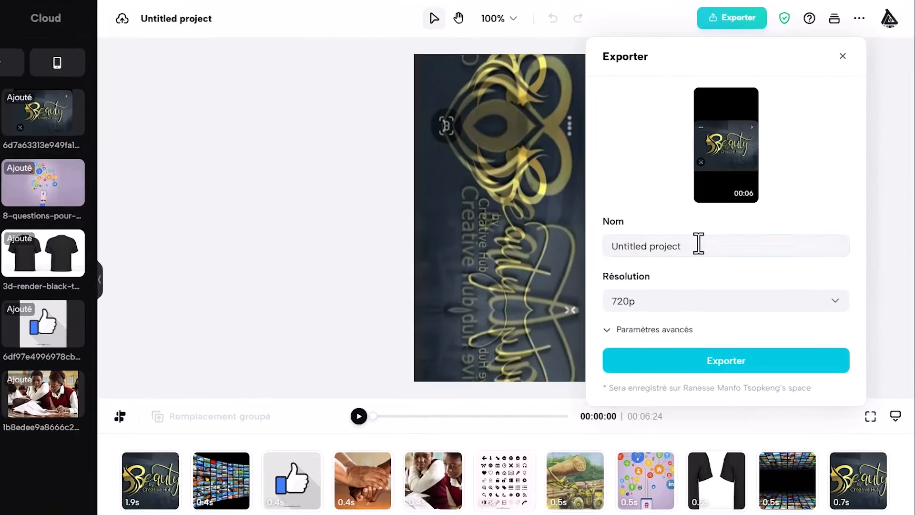
{"action": "left_click_drag", "start_coordinate": [722, 245], "coordinate": [647, 257]}
{"action": "type", "text": "sdss"}
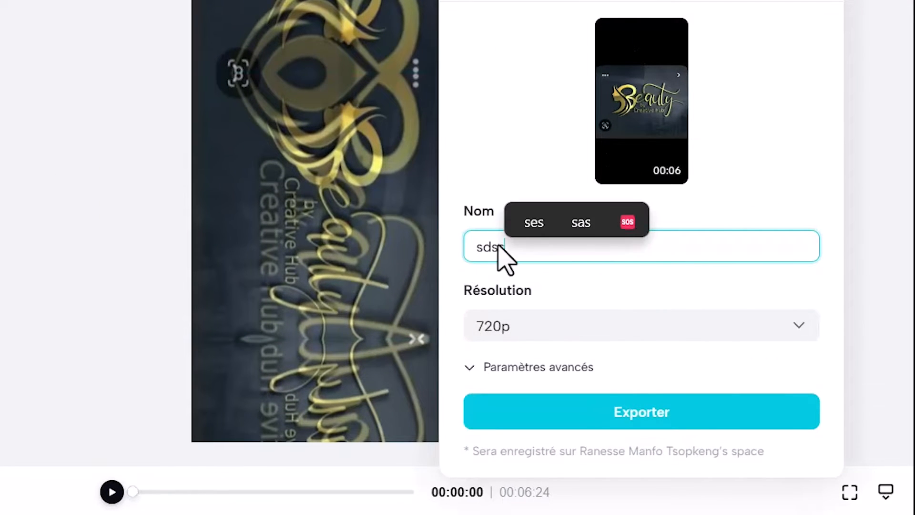
{"action": "left_click", "coordinate": [558, 324]}
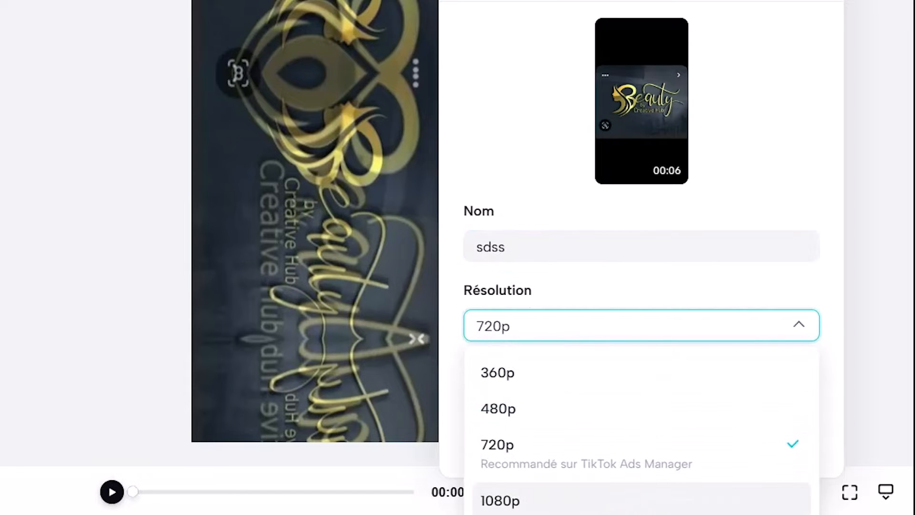
{"action": "left_click", "coordinate": [562, 506]}
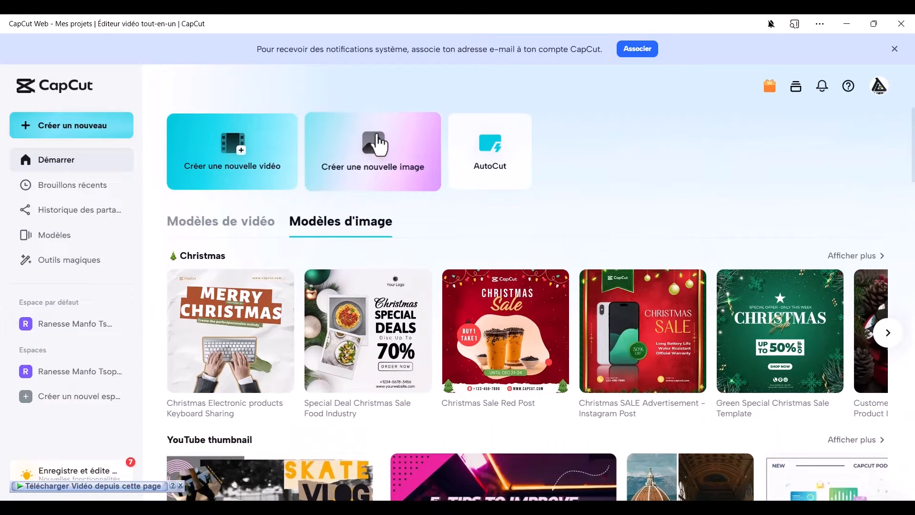
- Create a new image in the YouTube thumbnail format, 1280*720 px, after viewing the TikTok format
{"action": "left_click", "coordinate": [364, 153]}
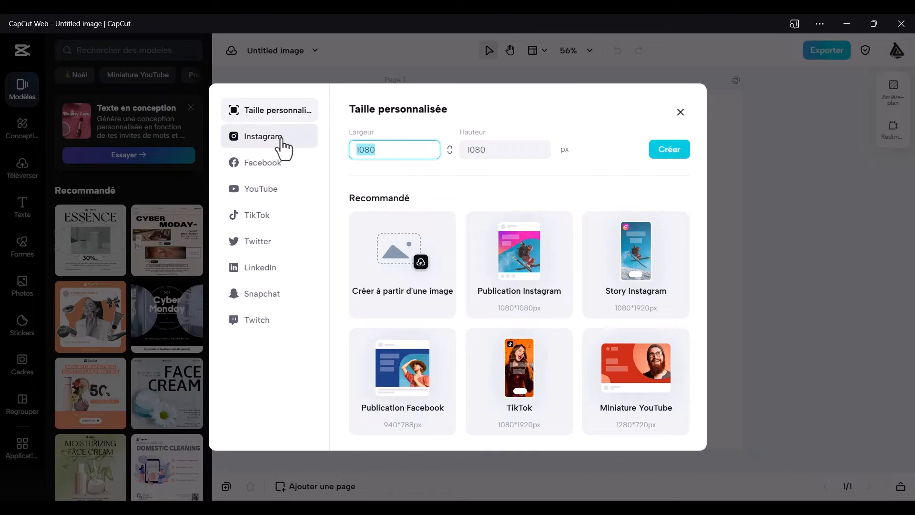
{"action": "left_click", "coordinate": [256, 192]}
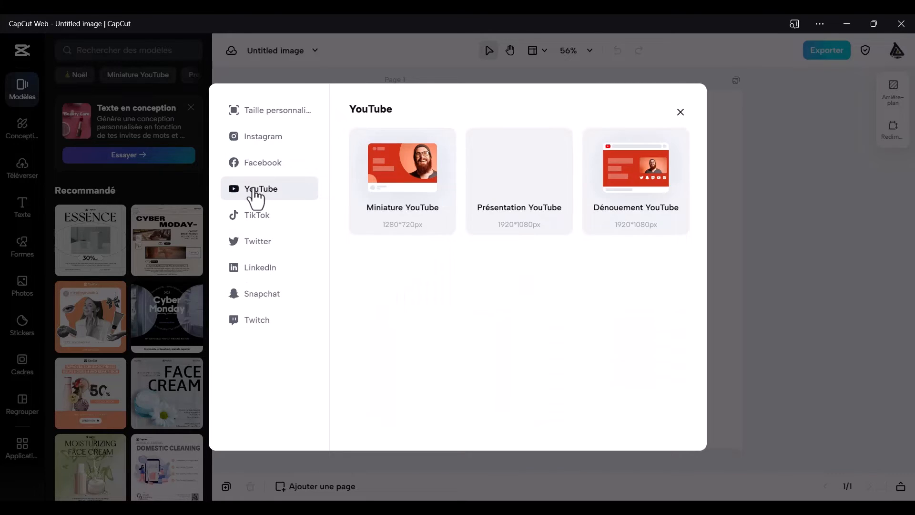
{"action": "left_click", "coordinate": [252, 231]}
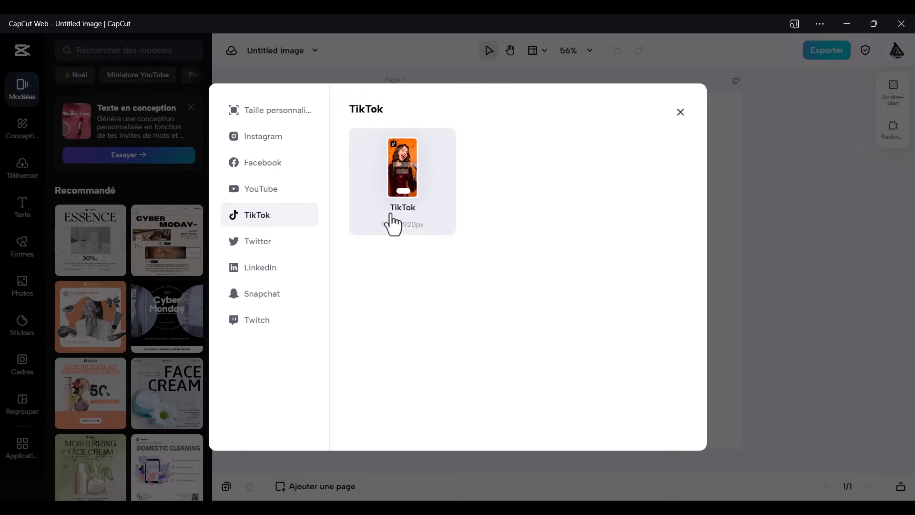
{"action": "left_click", "coordinate": [257, 197]}
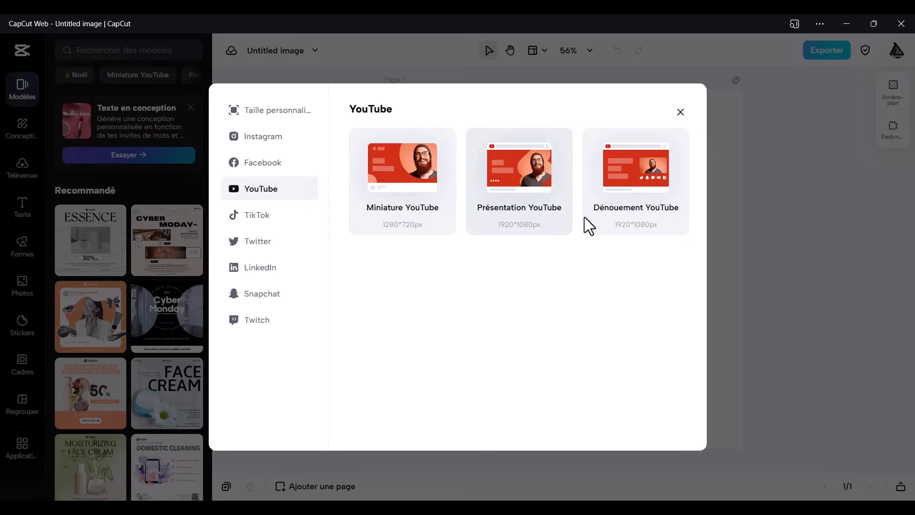
{"action": "left_click", "coordinate": [409, 193]}
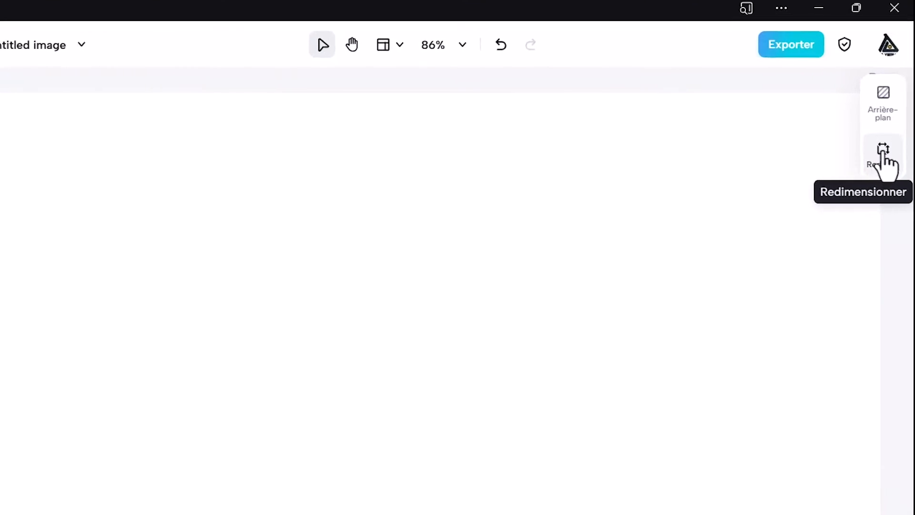
- Look at the canvas resizing options and browse the recommended YouTube thumbnail templates
{"action": "left_click", "coordinate": [885, 147]}
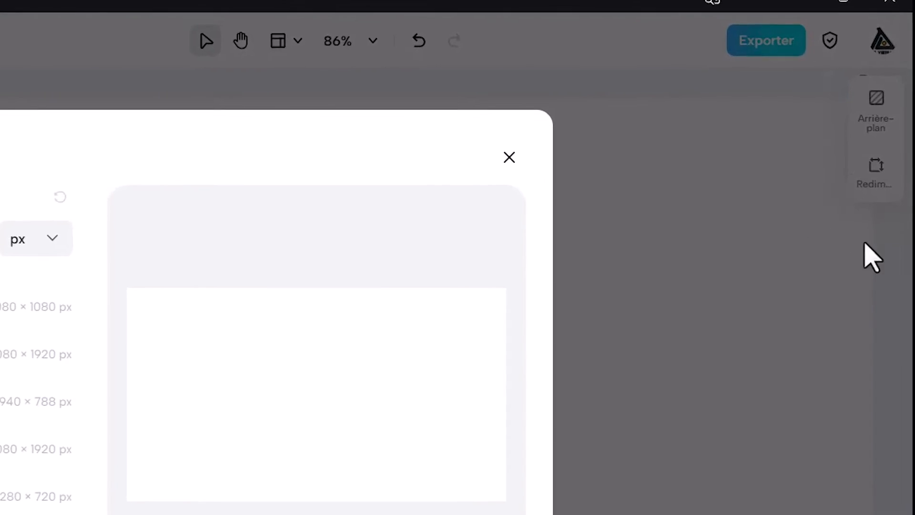
{"action": "left_click", "coordinate": [872, 257]}
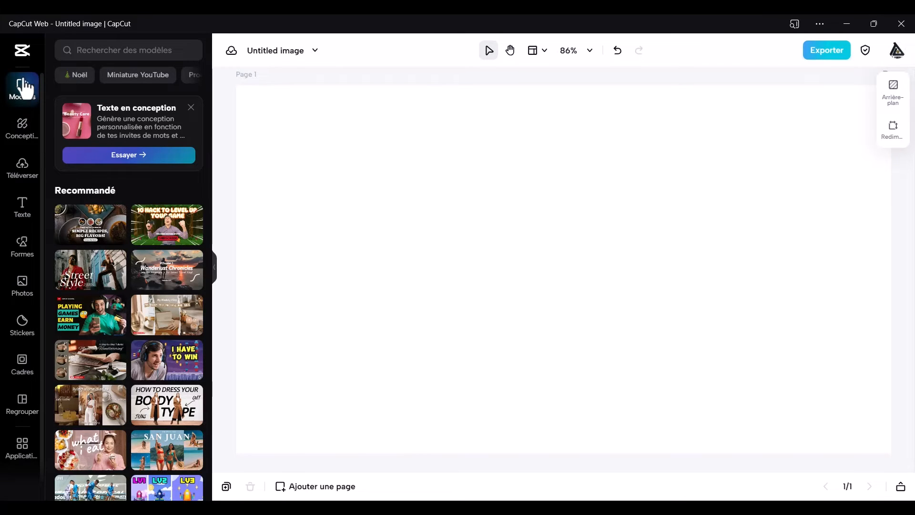
{"action": "scroll", "coordinate": [96, 201], "scroll_direction": "down", "scroll_amount": 12}
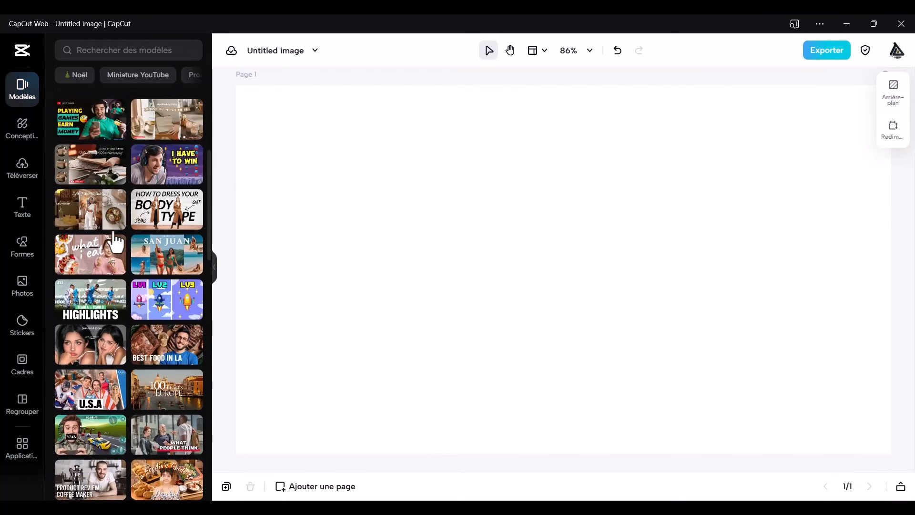
{"action": "scroll", "coordinate": [114, 244], "scroll_direction": "down", "scroll_amount": 15}
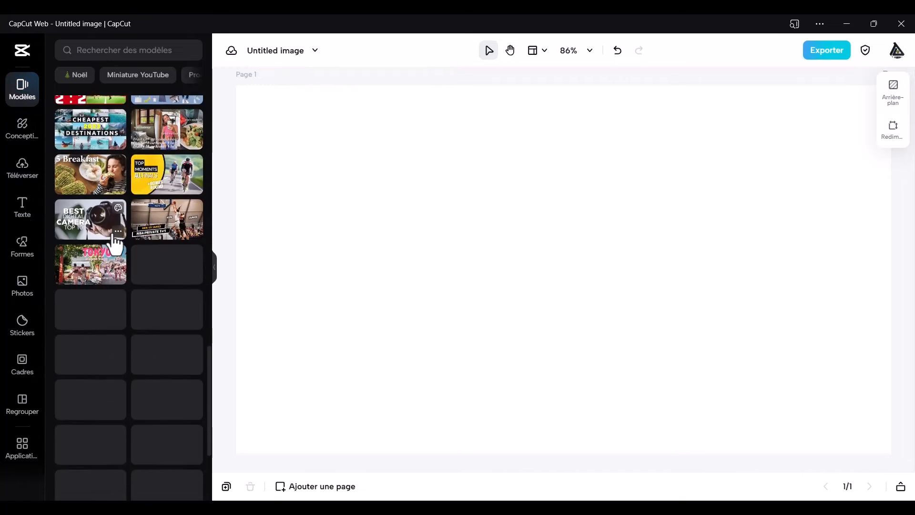
{"action": "scroll", "coordinate": [114, 244], "scroll_direction": "down", "scroll_amount": 15}
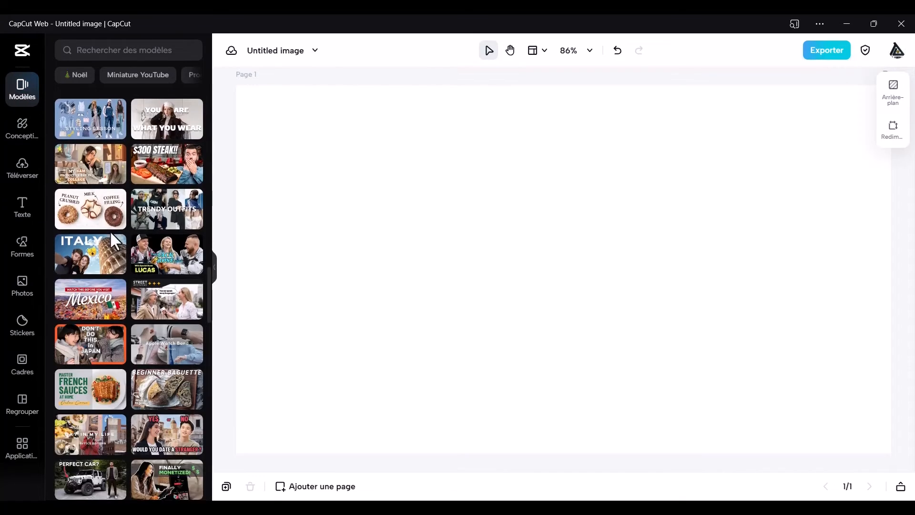
{"action": "scroll", "coordinate": [110, 231], "scroll_direction": "down", "scroll_amount": 4}
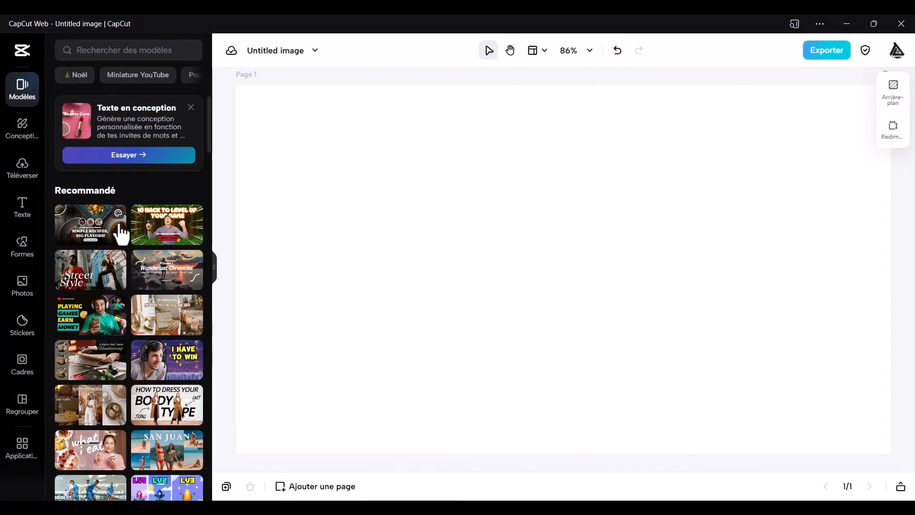
{"action": "scroll", "coordinate": [106, 257], "scroll_direction": "down", "scroll_amount": 2}
{"action": "scroll", "coordinate": [106, 257], "scroll_direction": "up", "scroll_amount": 2}
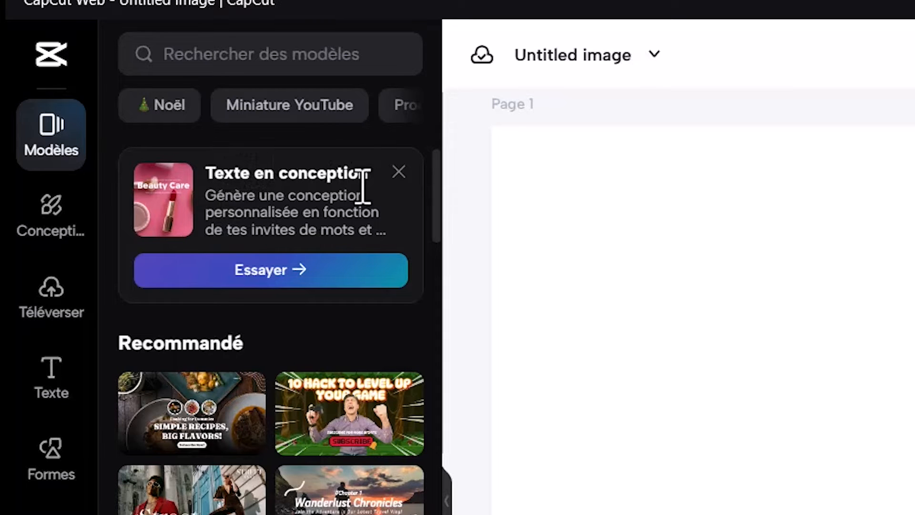
- Describe a text-to-design YouTube thumbnail titled "generer une miniature youtube sur capcut web" with a surprised girl, and attach the woman's photo from this device
{"action": "left_click", "coordinate": [281, 282]}
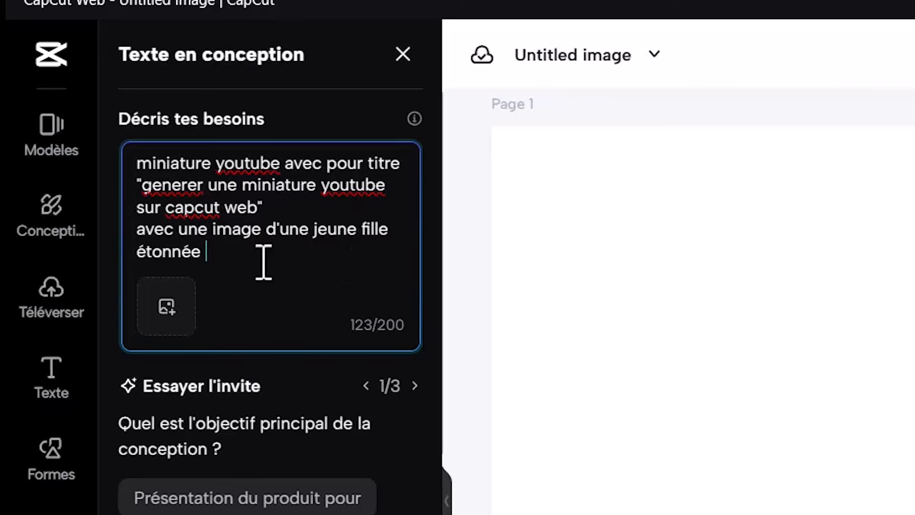
{"action": "left_click", "coordinate": [165, 309]}
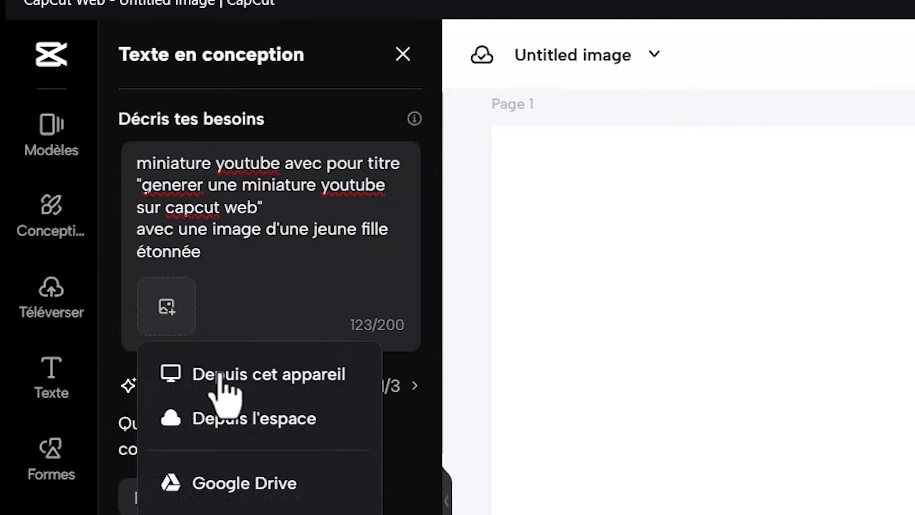
{"action": "left_click", "coordinate": [243, 383]}
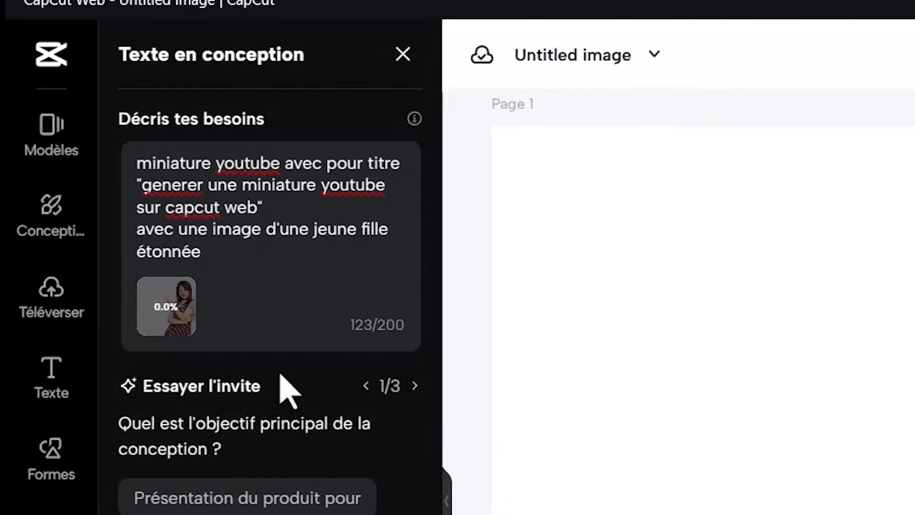
{"action": "left_click", "coordinate": [292, 245]}
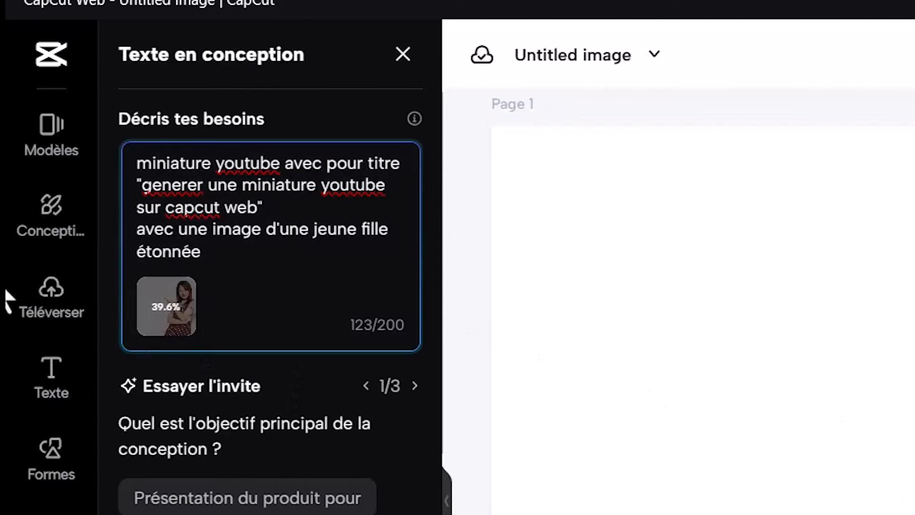
- Add the suggestions "Réseaux sociaux pour" and "Instructions d'utilisation" to the prompt and generate the thumbnail designs
{"action": "left_click", "coordinate": [194, 398]}
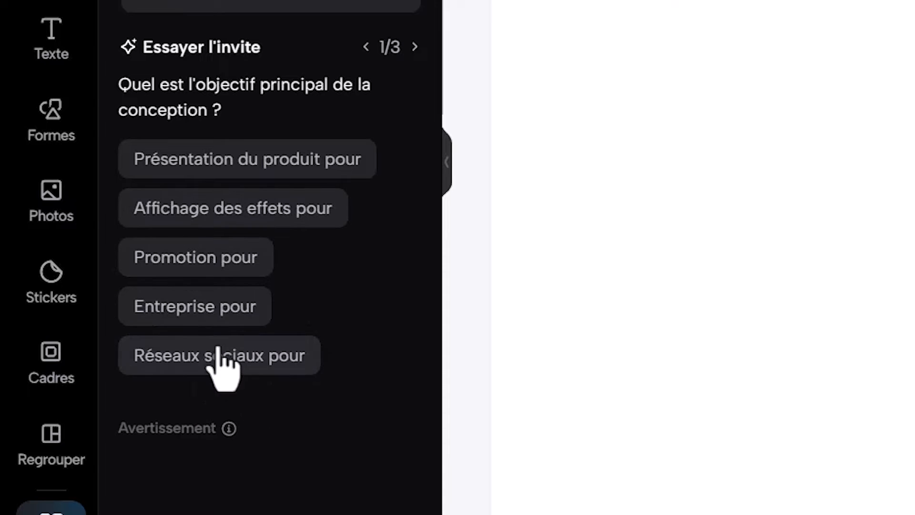
{"action": "left_click", "coordinate": [175, 360]}
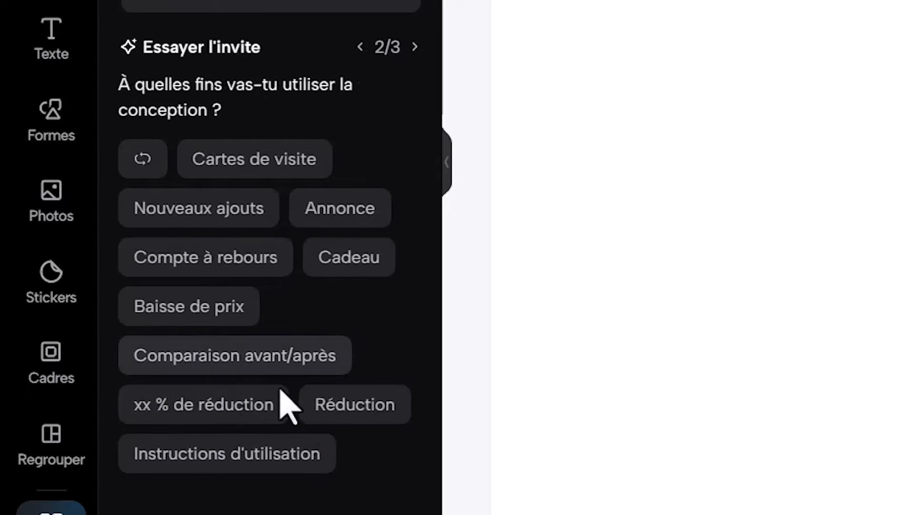
{"action": "left_click", "coordinate": [218, 352]}
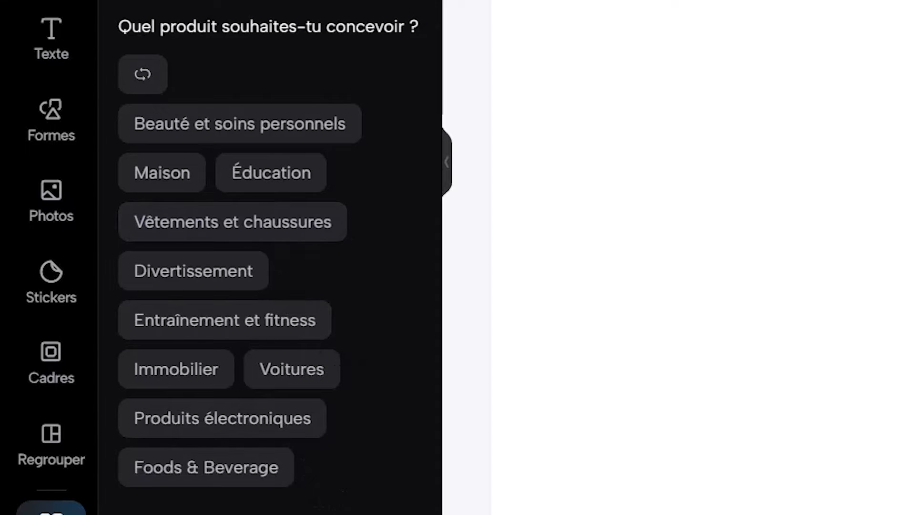
{"action": "scroll", "coordinate": [347, 453], "scroll_direction": "down", "scroll_amount": 3}
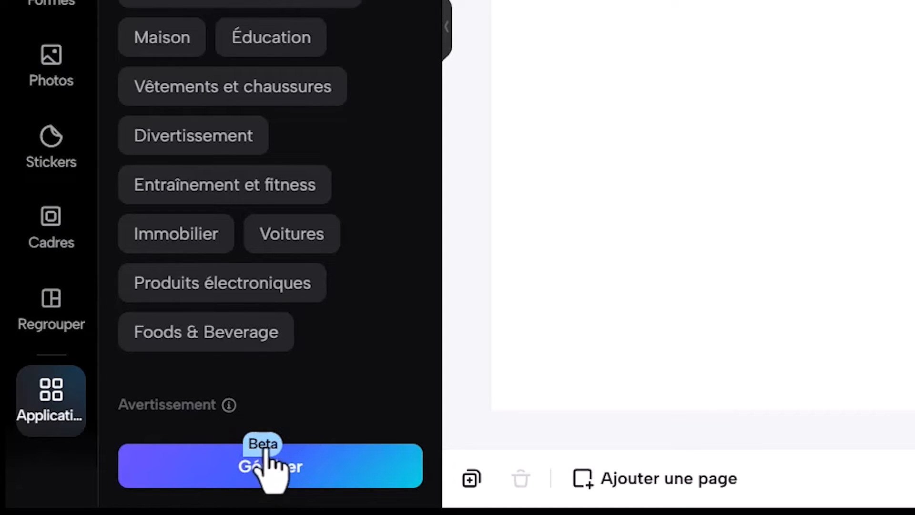
{"action": "mouse_move", "coordinate": [238, 433]}
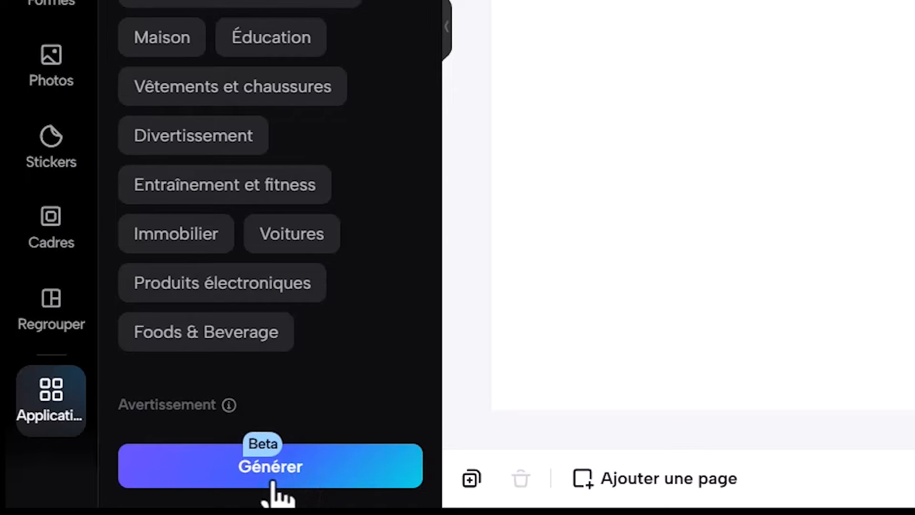
{"action": "left_click", "coordinate": [267, 466]}
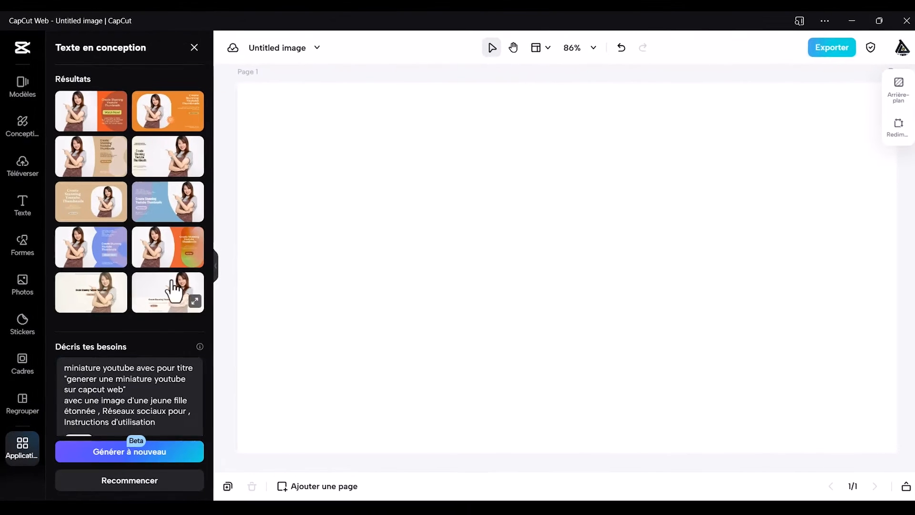
- Apply the generated orange design with the woman in a rounded frame to page 1 and dismiss the PNG copying tip
{"action": "scroll", "coordinate": [127, 212], "scroll_direction": "down", "scroll_amount": 2}
{"action": "scroll", "coordinate": [143, 166], "scroll_direction": "up", "scroll_amount": 2}
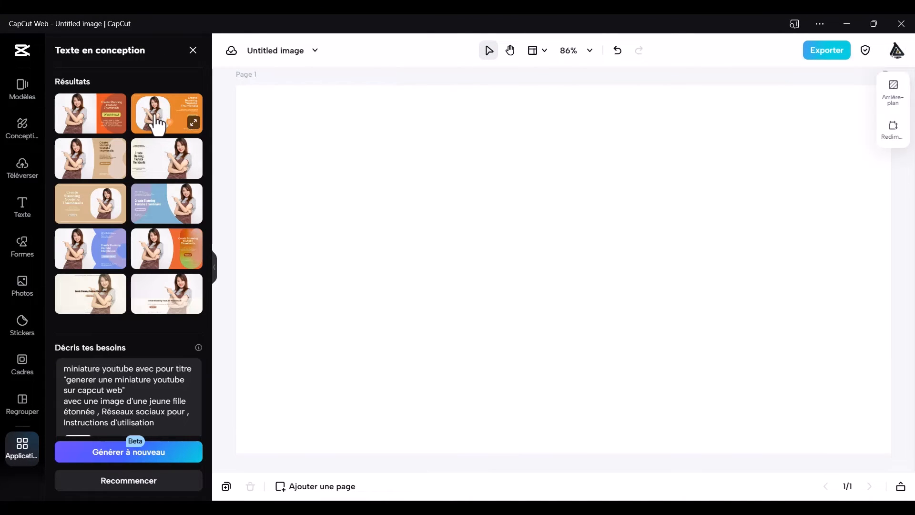
{"action": "left_click", "coordinate": [156, 118]}
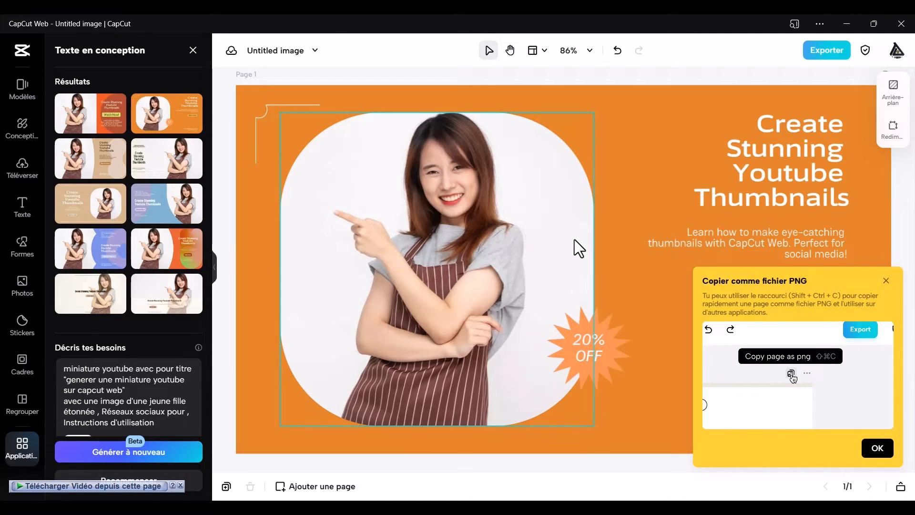
{"action": "left_click", "coordinate": [886, 281]}
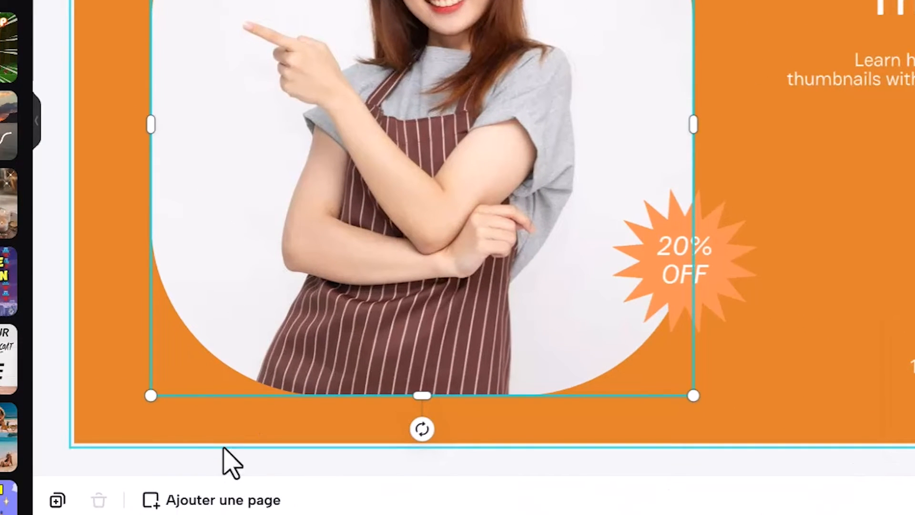
- Add a second page of identical size and apply the "Playing Games Earn Money" template to it
{"action": "left_click", "coordinate": [215, 501]}
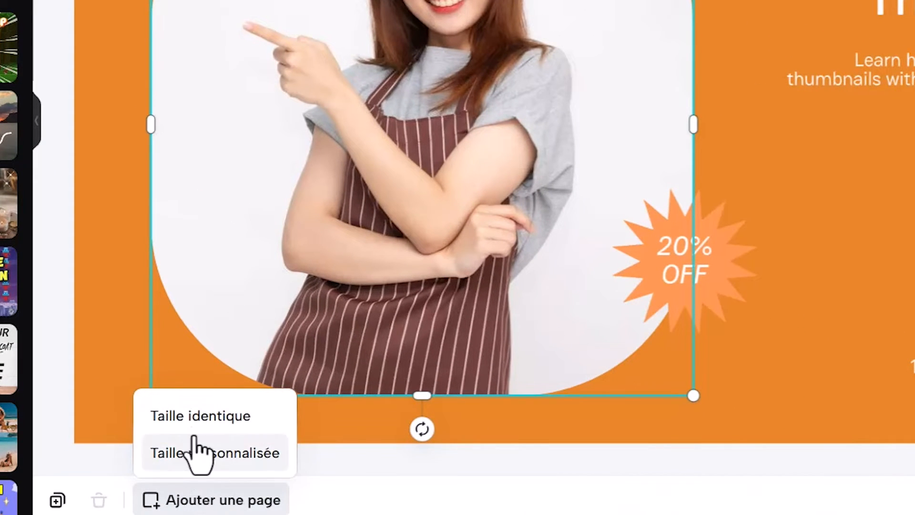
{"action": "left_click", "coordinate": [209, 415]}
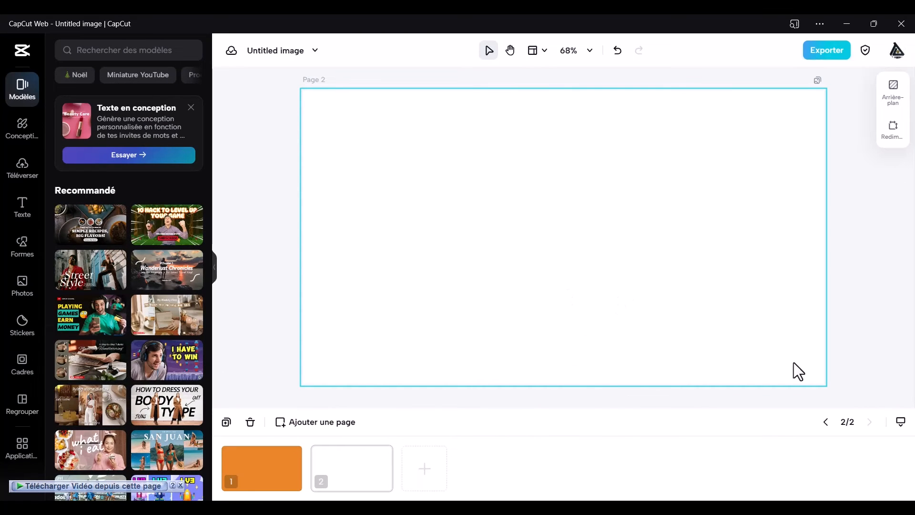
{"action": "scroll", "coordinate": [127, 298], "scroll_direction": "down", "scroll_amount": 5}
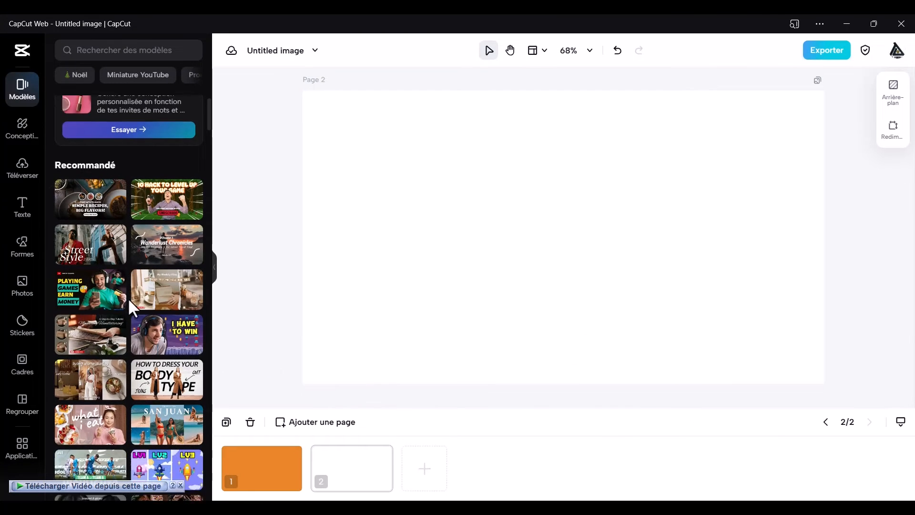
{"action": "scroll", "coordinate": [129, 304], "scroll_direction": "down", "scroll_amount": 12}
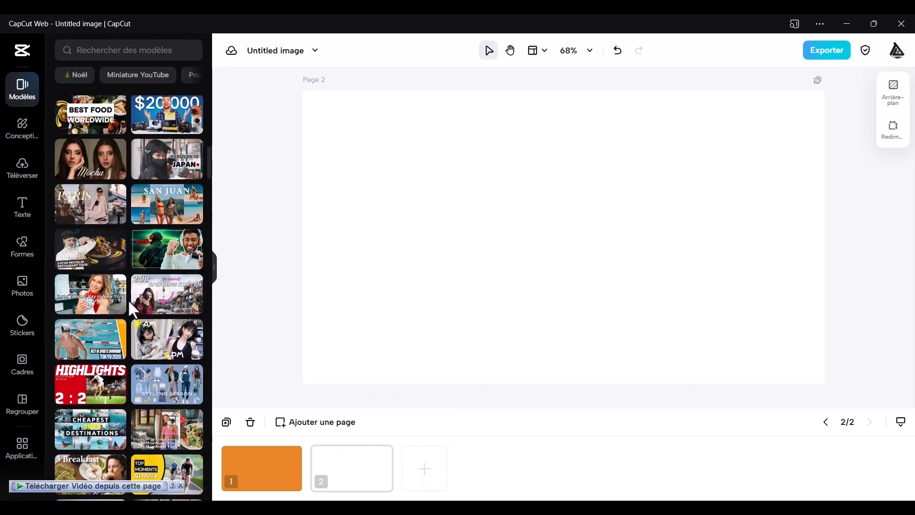
{"action": "left_click", "coordinate": [129, 302]}
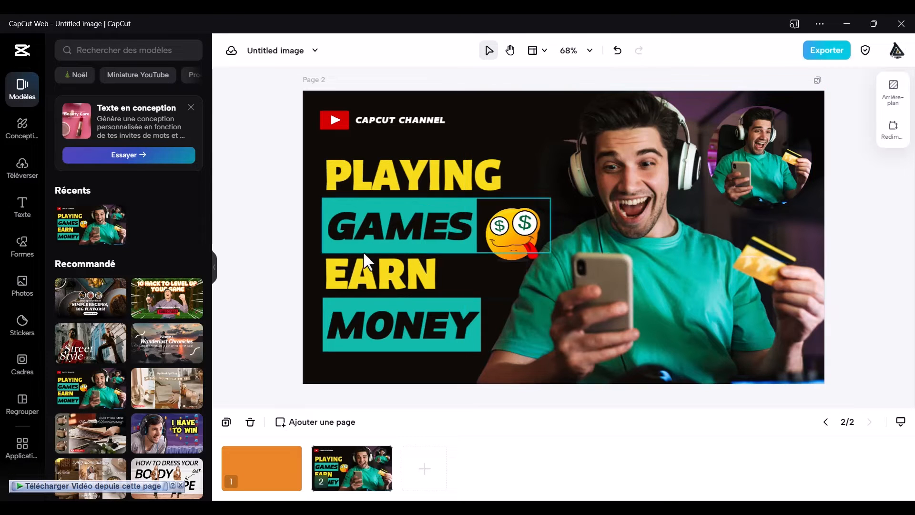
- Replace the word PLAYING in the page 2 heading with MINIATURE
{"action": "double_click", "coordinate": [473, 176]}
{"action": "type", "text": "MINIATURE"}
{"action": "left_click", "coordinate": [662, 171]}
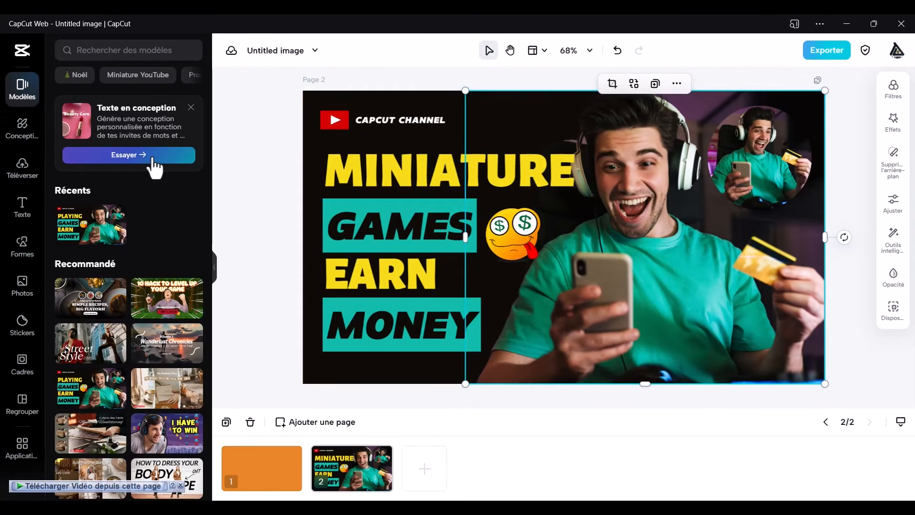
- Try the red design theme on page 2, and restyle the page with a tan background and blue and black lettering
{"action": "left_click", "coordinate": [33, 130]}
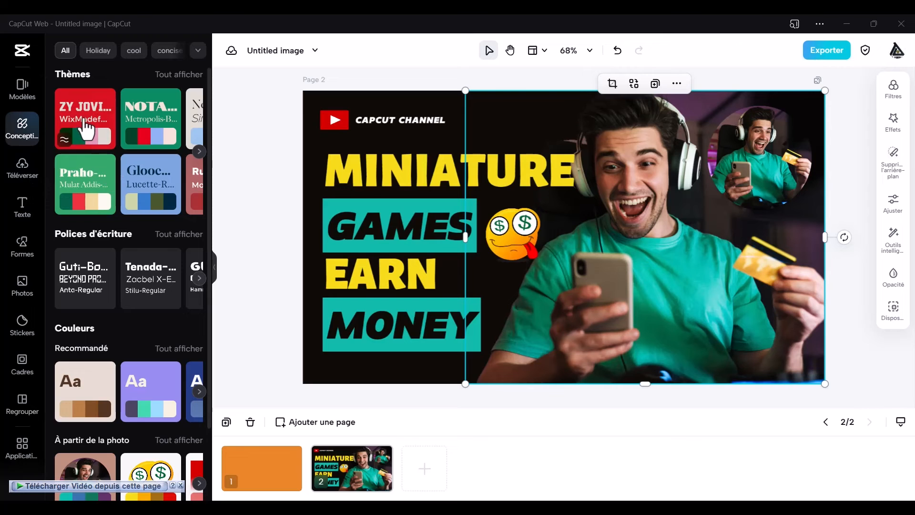
{"action": "left_click", "coordinate": [137, 191]}
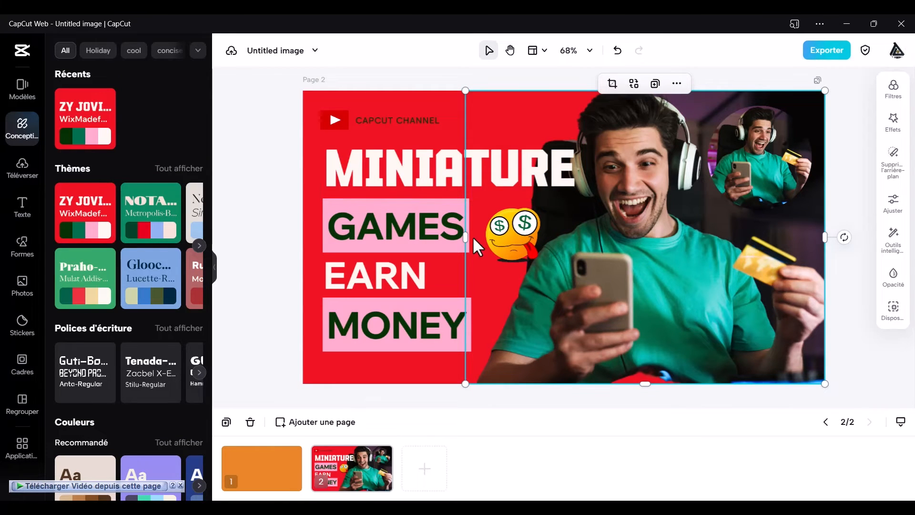
{"action": "left_click", "coordinate": [199, 246]}
{"action": "left_click", "coordinate": [199, 247]}
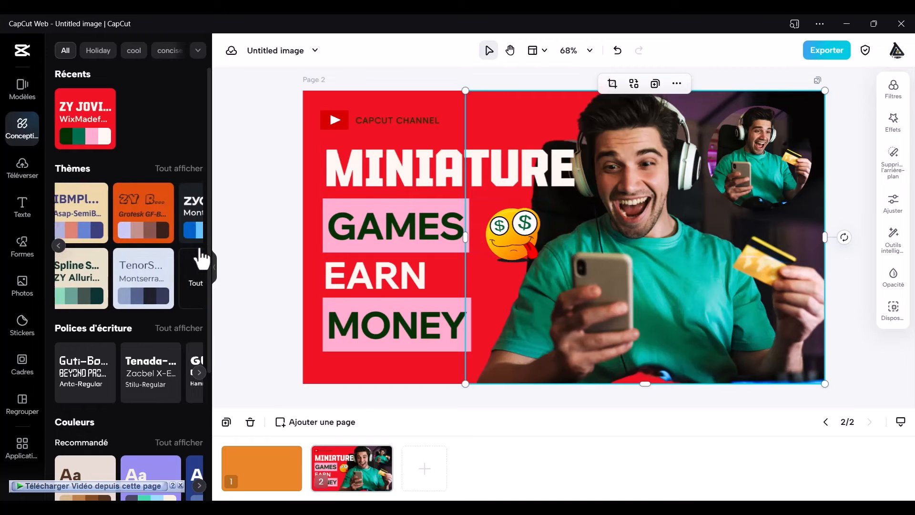
{"action": "left_click", "coordinate": [171, 217]}
{"action": "scroll", "coordinate": [95, 303], "scroll_direction": "down", "scroll_amount": 1}
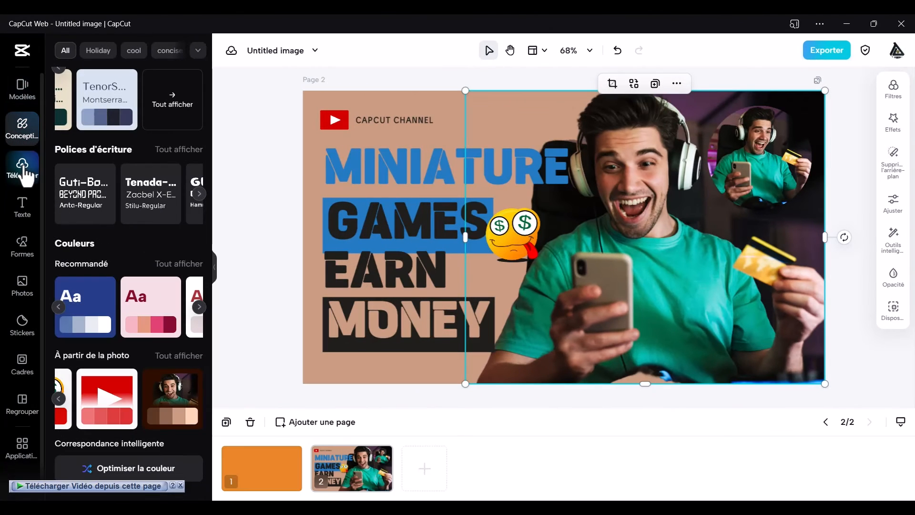
- Upload another image from this device to the project's media
{"action": "left_click", "coordinate": [20, 173]}
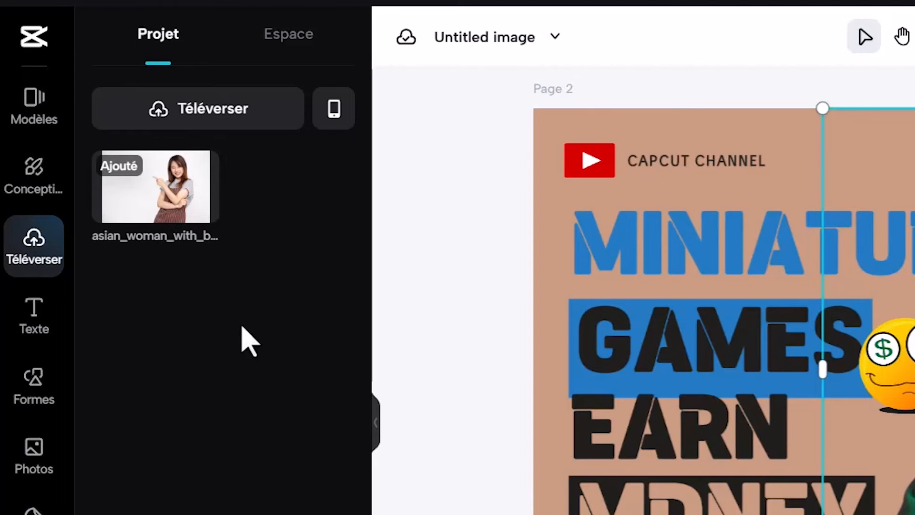
{"action": "left_click", "coordinate": [205, 107]}
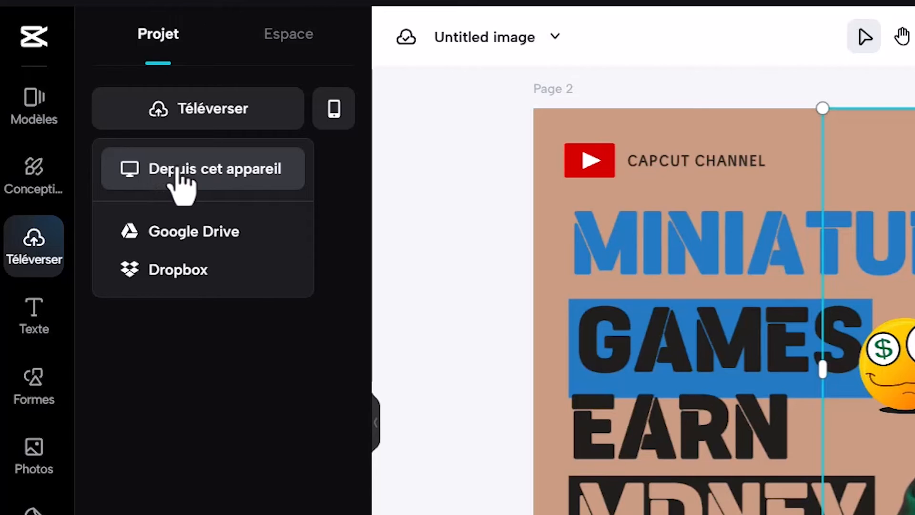
{"action": "left_click", "coordinate": [234, 171]}
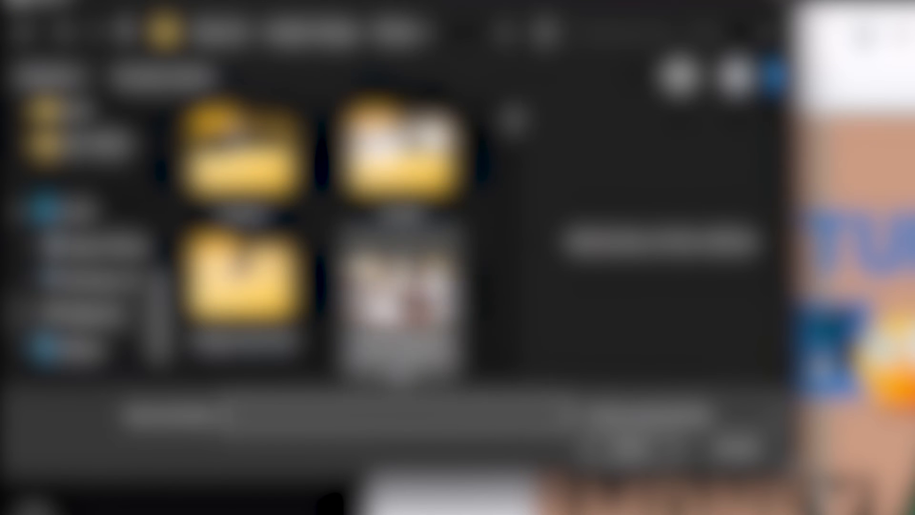
{"action": "double_click", "coordinate": [403, 286]}
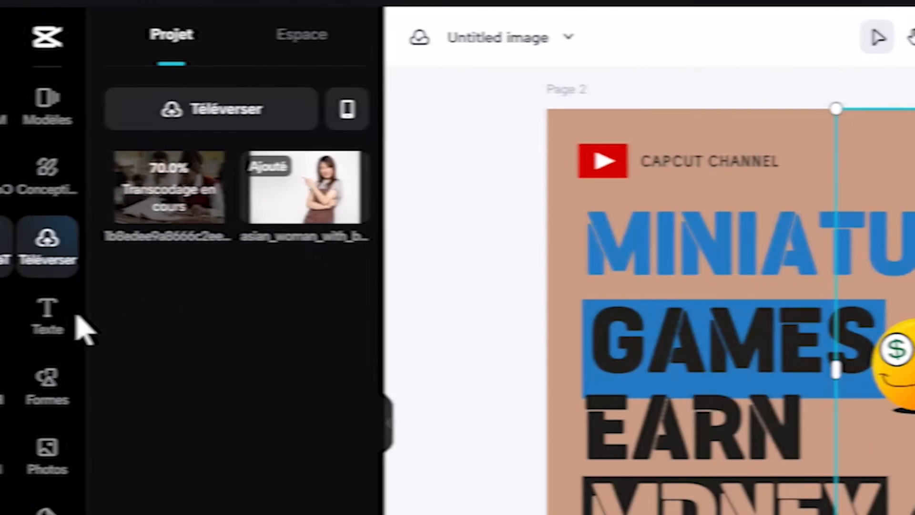
- Try adding a title text box to page 2, and undo the insertion
{"action": "left_click", "coordinate": [36, 320]}
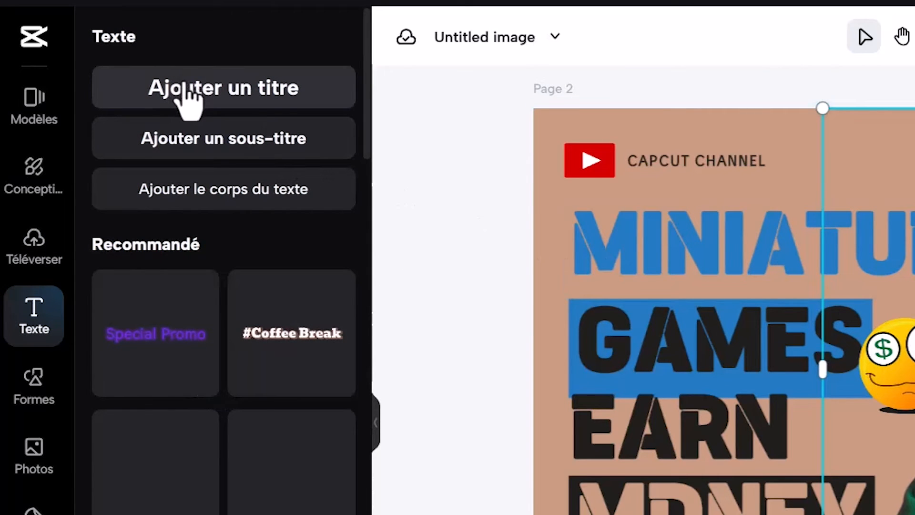
{"action": "left_click", "coordinate": [190, 103]}
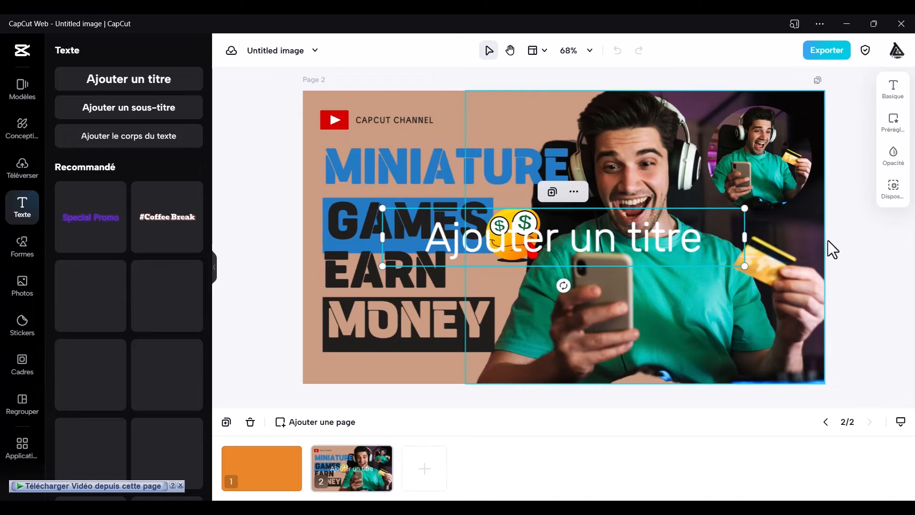
{"action": "left_click", "coordinate": [828, 240]}
{"action": "left_click", "coordinate": [619, 240]}
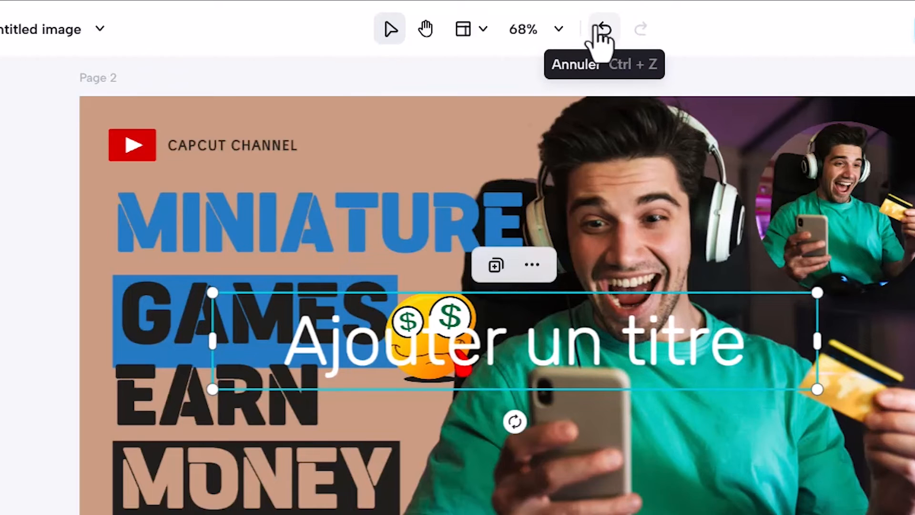
{"action": "left_click", "coordinate": [604, 36]}
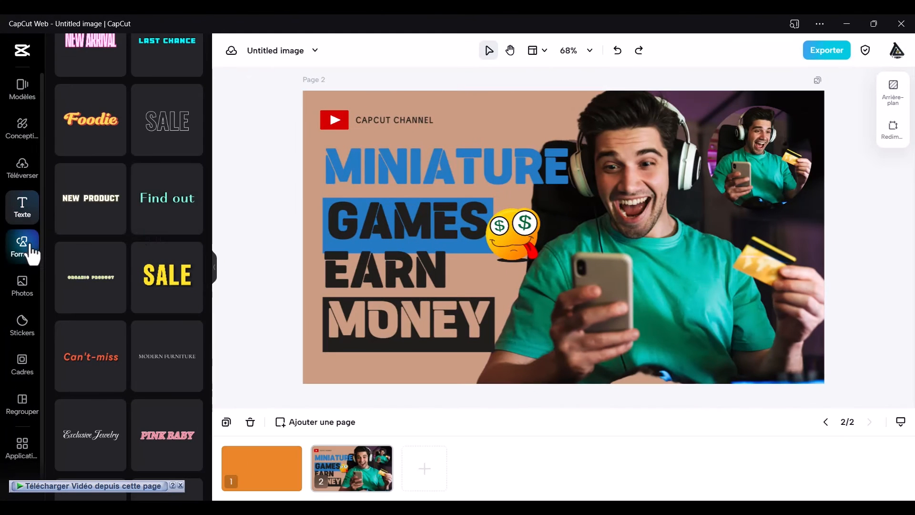
- Place a dark grey circle shape over the circular photo in the upper-right corner of page 2
{"action": "left_click", "coordinate": [19, 257]}
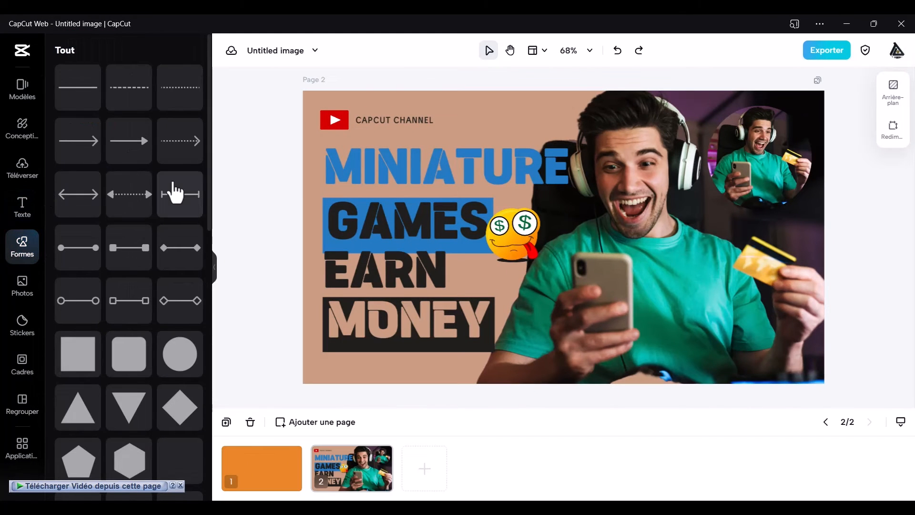
{"action": "scroll", "coordinate": [128, 193], "scroll_direction": "down", "scroll_amount": 4}
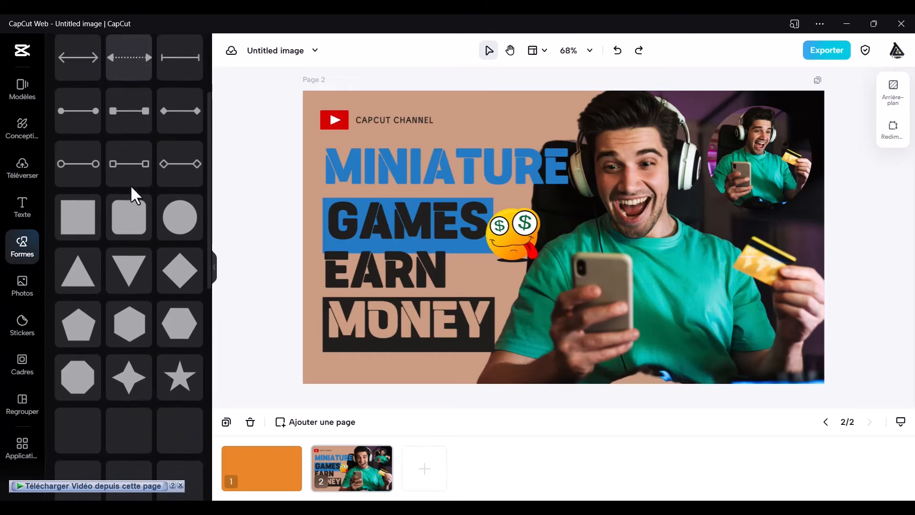
{"action": "scroll", "coordinate": [126, 198], "scroll_direction": "up", "scroll_amount": 4}
{"action": "scroll", "coordinate": [126, 200], "scroll_direction": "down", "scroll_amount": 3}
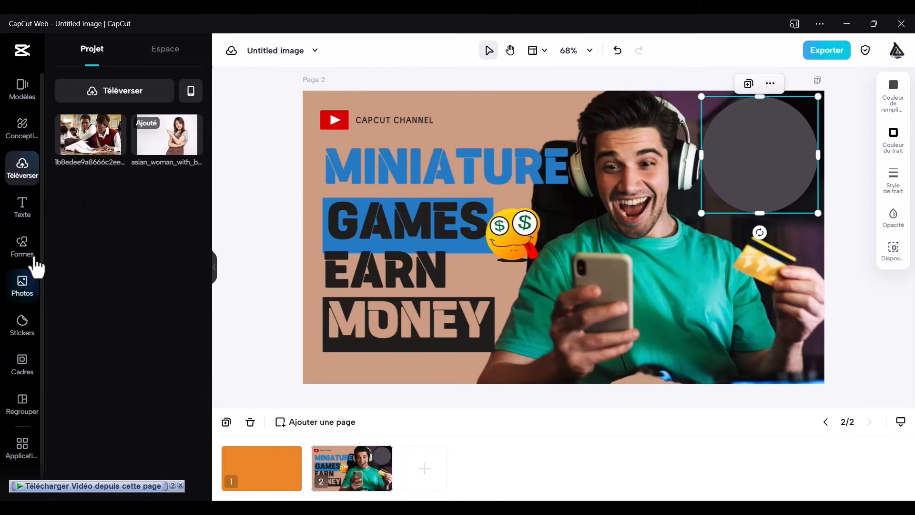
- Open the AI image generator for photos and set the image format to landscape
{"action": "left_click", "coordinate": [17, 290]}
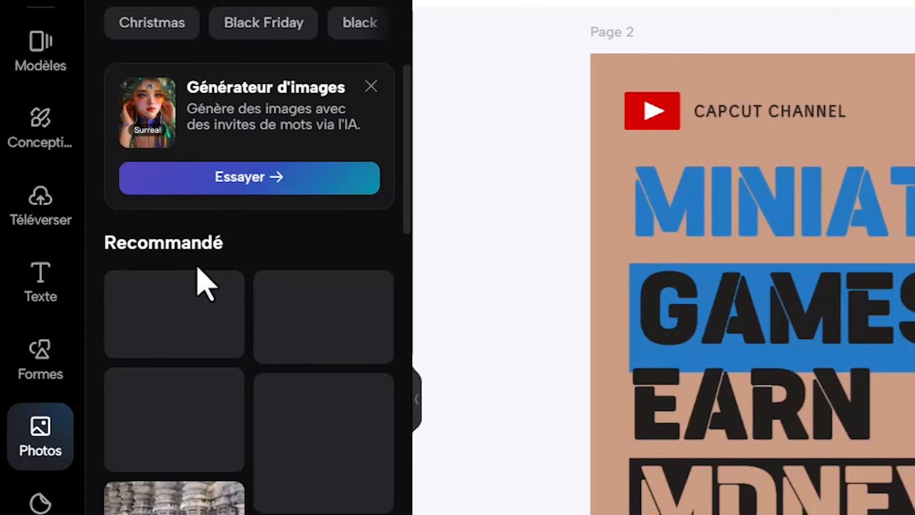
{"action": "left_click", "coordinate": [221, 181]}
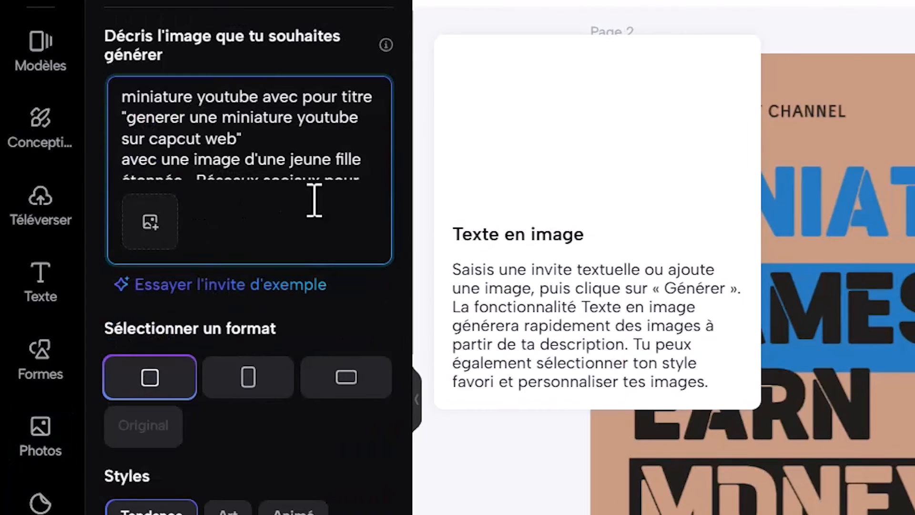
{"action": "scroll", "coordinate": [317, 178], "scroll_direction": "down", "scroll_amount": 1}
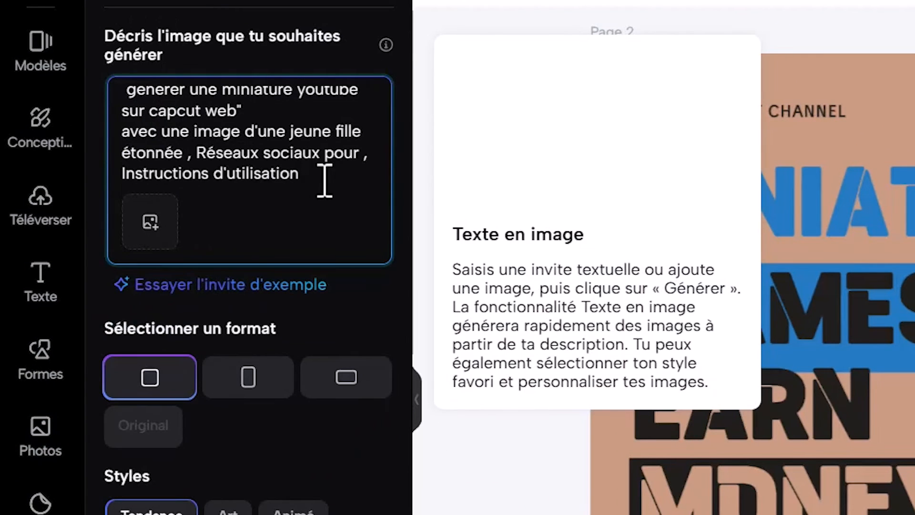
{"action": "left_click_drag", "start_coordinate": [304, 169], "coordinate": [126, 95]}
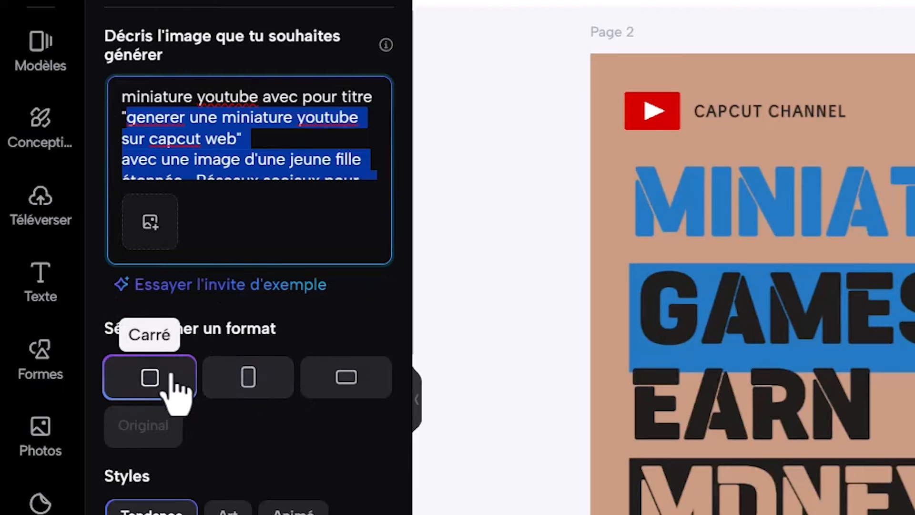
{"action": "left_click", "coordinate": [248, 368]}
{"action": "left_click", "coordinate": [337, 377]}
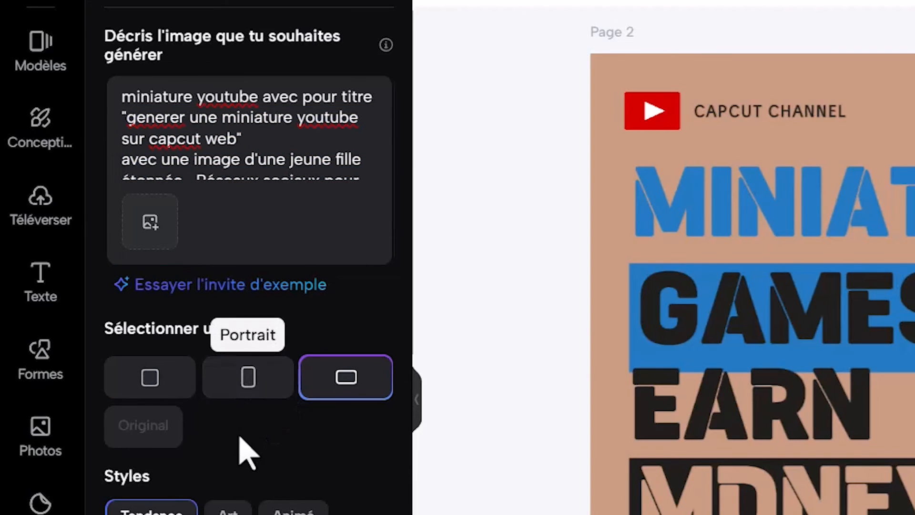
{"action": "scroll", "coordinate": [255, 450], "scroll_direction": "down", "scroll_amount": 5}
{"action": "scroll", "coordinate": [256, 449], "scroll_direction": "up", "scroll_amount": 5}
- Generate square images from the prompt "marthin luther king" and place the black-and-white portrait with the street background on page 2's upper-right corner
{"action": "left_click", "coordinate": [265, 126]}
{"action": "left_click_drag", "start_coordinate": [363, 167], "coordinate": [102, 98]}
{"action": "type", "text": "marthin luther king"}
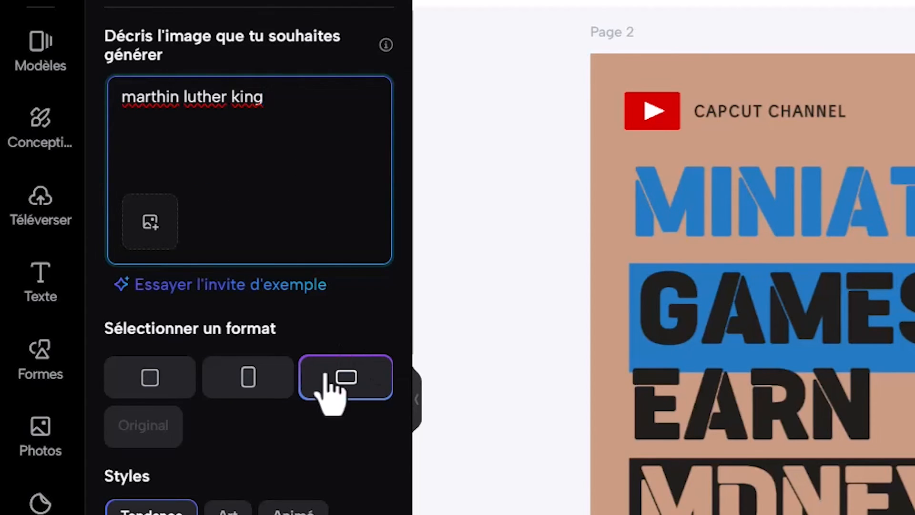
{"action": "left_click", "coordinate": [177, 381]}
{"action": "scroll", "coordinate": [245, 408], "scroll_direction": "down", "scroll_amount": 5}
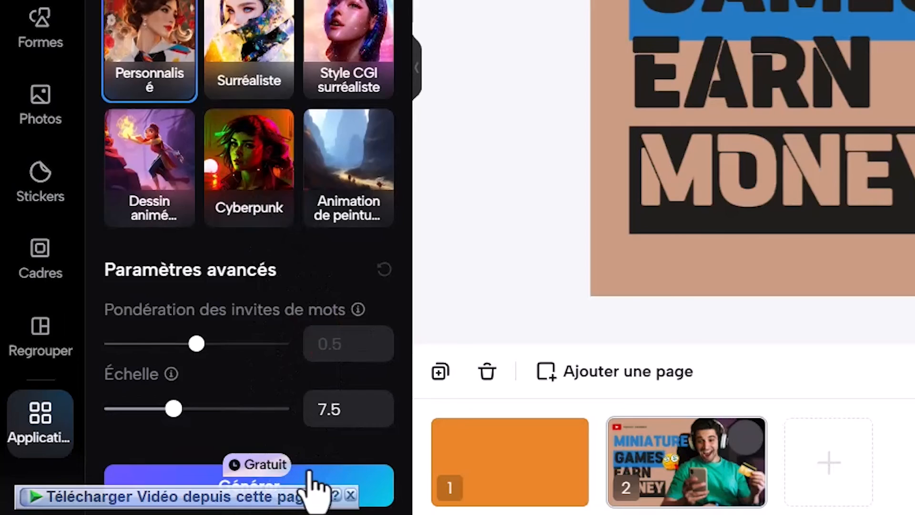
{"action": "left_click", "coordinate": [310, 477]}
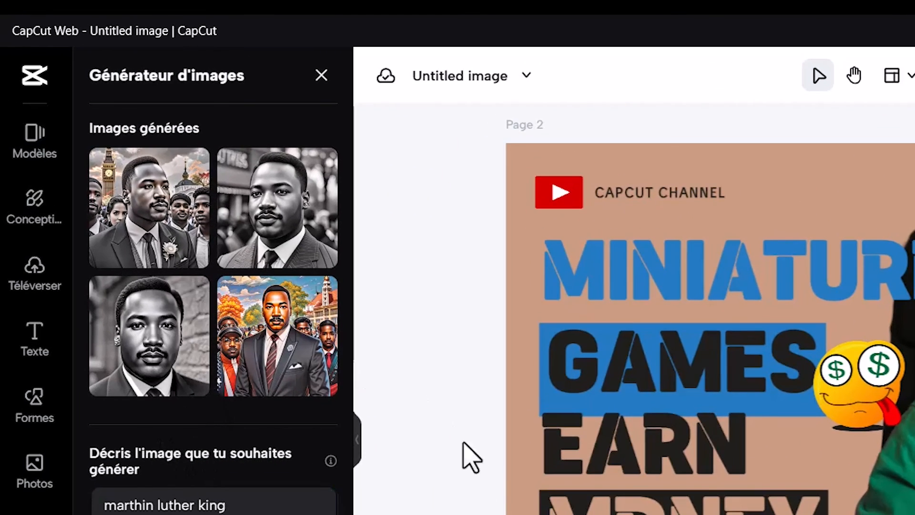
{"action": "scroll", "coordinate": [251, 435], "scroll_direction": "down", "scroll_amount": 1}
{"action": "scroll", "coordinate": [250, 435], "scroll_direction": "up", "scroll_amount": 1}
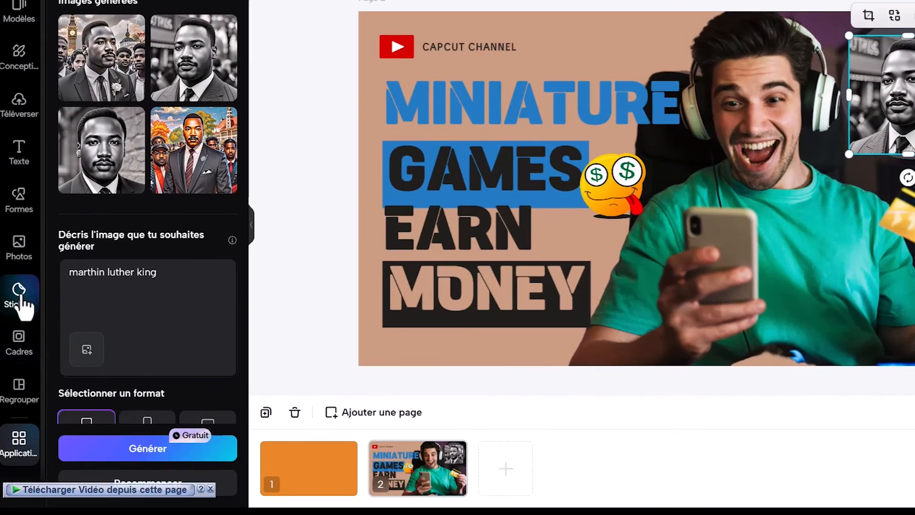
- Look through the available sticker packs and frame packs
{"action": "left_click", "coordinate": [20, 299]}
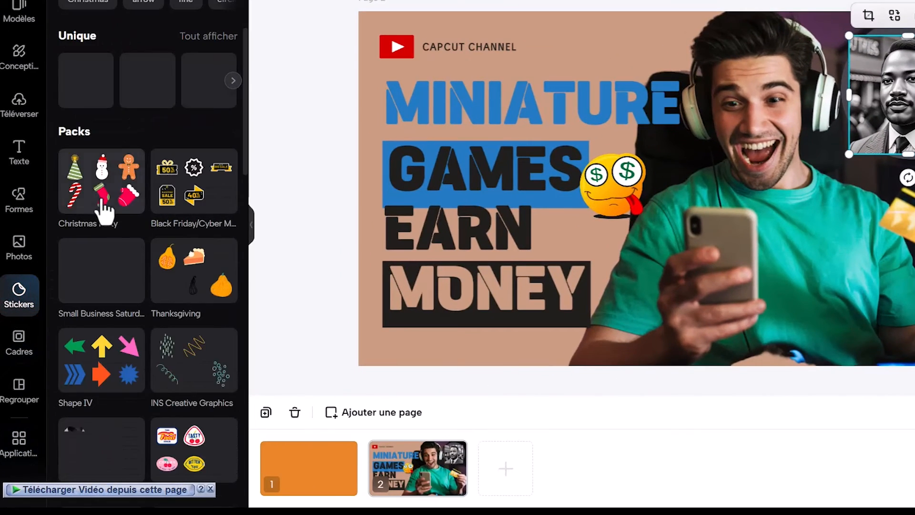
{"action": "scroll", "coordinate": [165, 231], "scroll_direction": "down", "scroll_amount": 3}
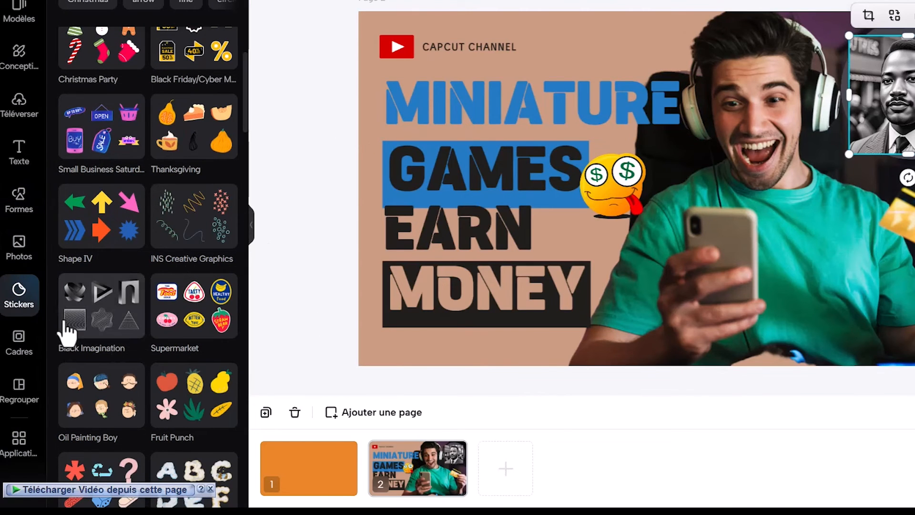
{"action": "left_click", "coordinate": [19, 344]}
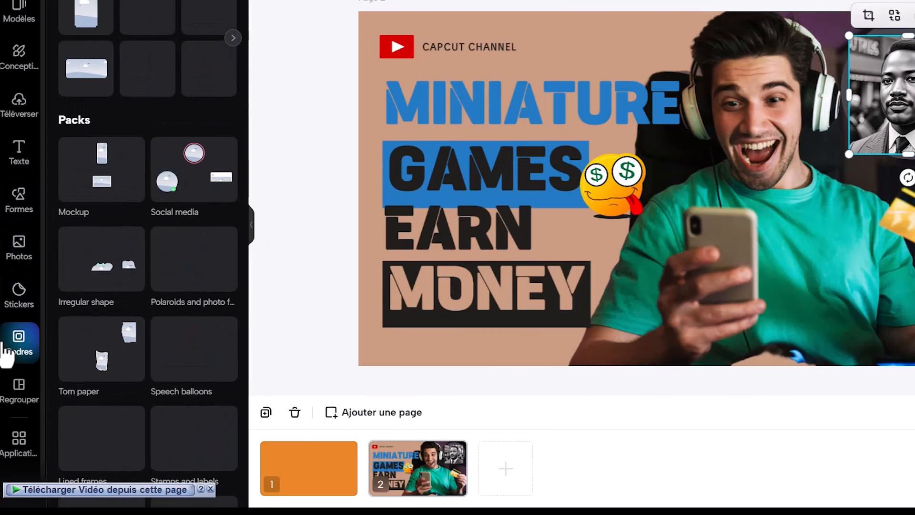
{"action": "scroll", "coordinate": [164, 196], "scroll_direction": "down", "scroll_amount": 2}
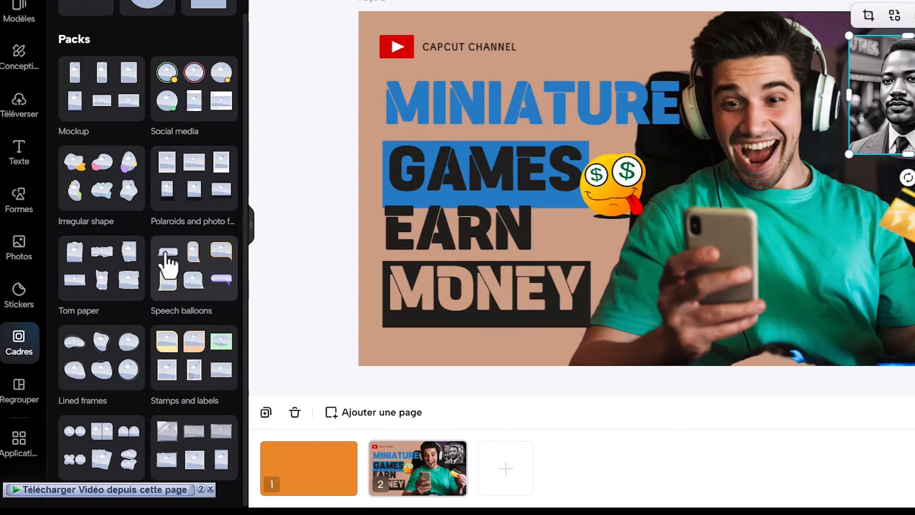
{"action": "scroll", "coordinate": [165, 257], "scroll_direction": "up", "scroll_amount": 2}
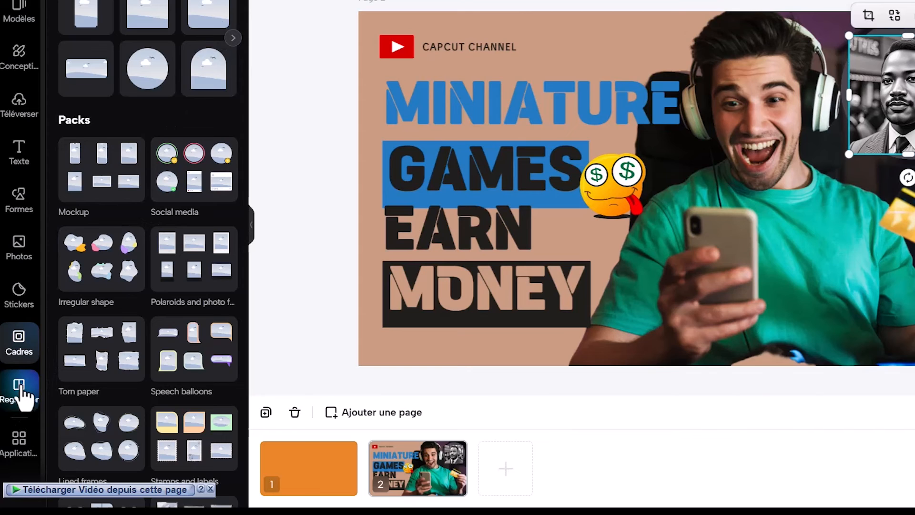
- Add a third page and apply the collage layout with one tall cell beside two stacked cells
{"action": "left_click", "coordinate": [19, 391]}
{"action": "left_click", "coordinate": [506, 468]}
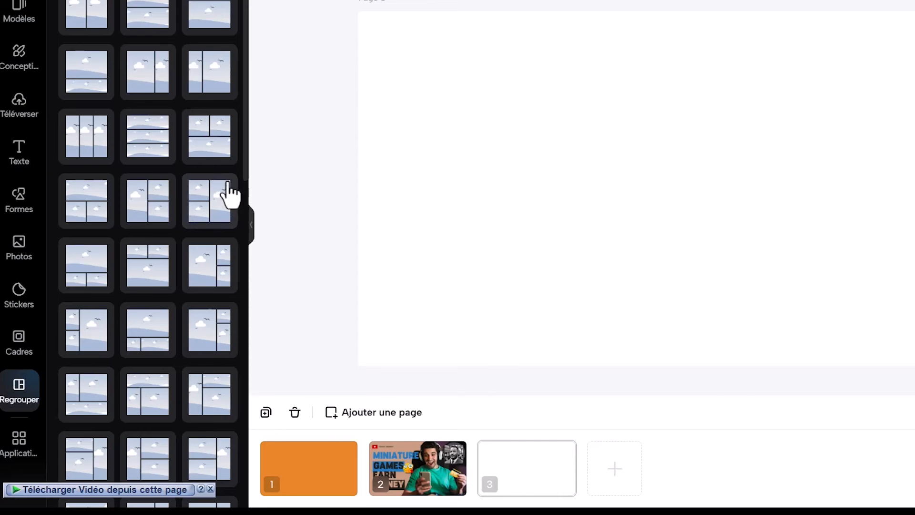
{"action": "scroll", "coordinate": [98, 147], "scroll_direction": "down", "scroll_amount": 5}
{"action": "scroll", "coordinate": [185, 231], "scroll_direction": "down", "scroll_amount": 5}
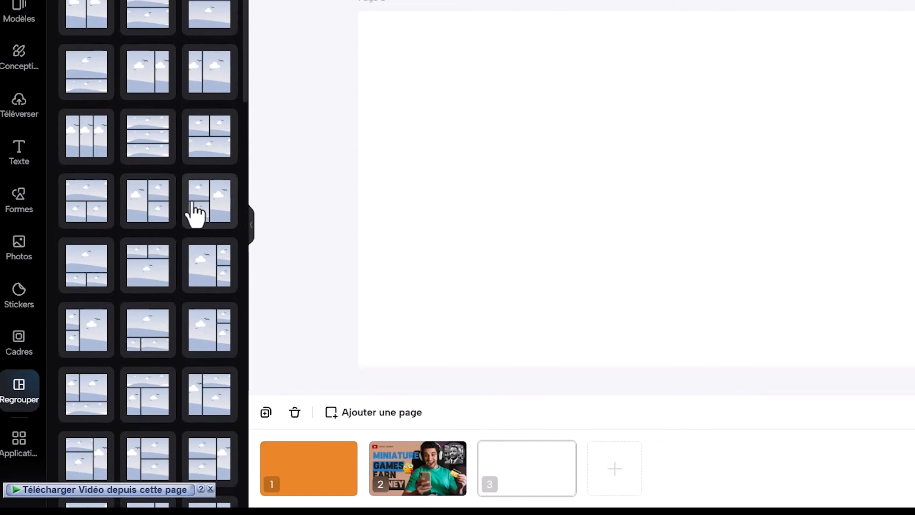
{"action": "left_click", "coordinate": [150, 206]}
- Fill the page 3 collage with the classroom photo in the tall cell, the pointing woman above and the generated portrait below
{"action": "left_click", "coordinate": [14, 105]}
{"action": "left_click_drag", "start_coordinate": [87, 92], "coordinate": [793, 108]}
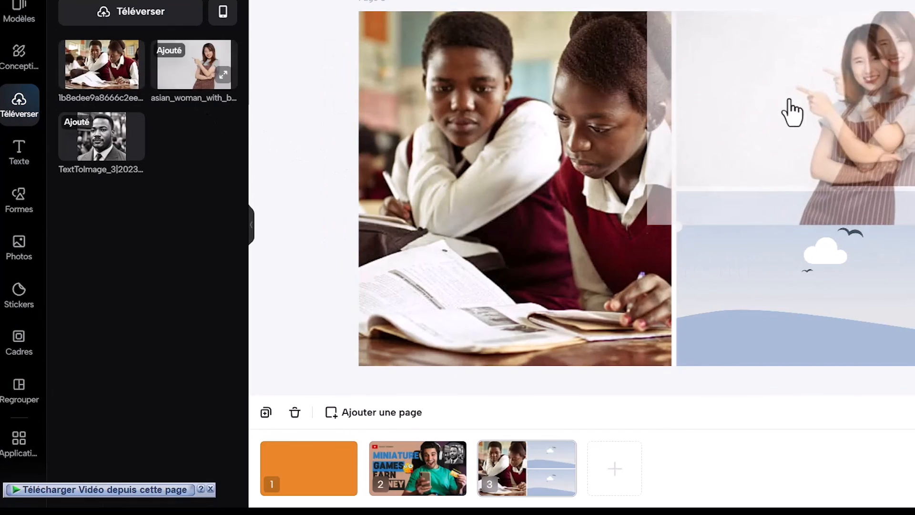
{"action": "left_click_drag", "start_coordinate": [102, 149], "coordinate": [805, 269]}
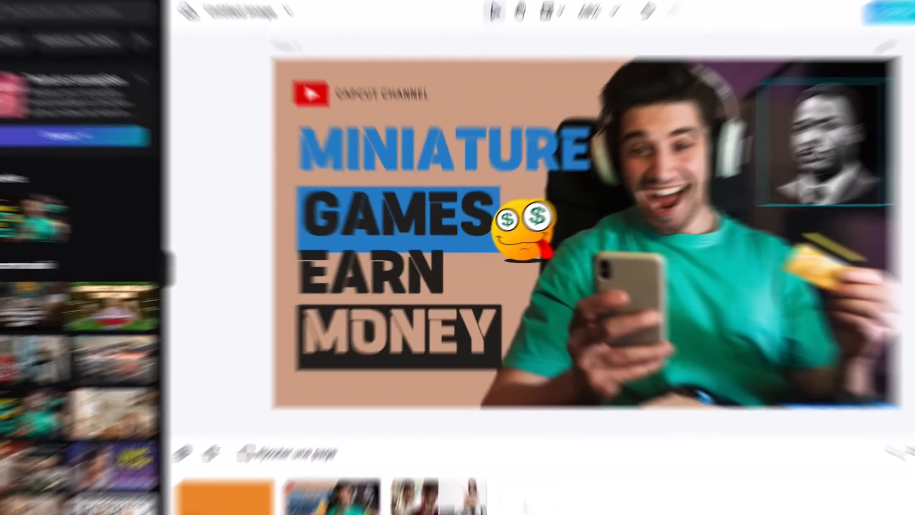
- Set the export to page 2 only, in PNG format
{"action": "left_click_drag", "start_coordinate": [771, 147], "coordinate": [770, 143]}
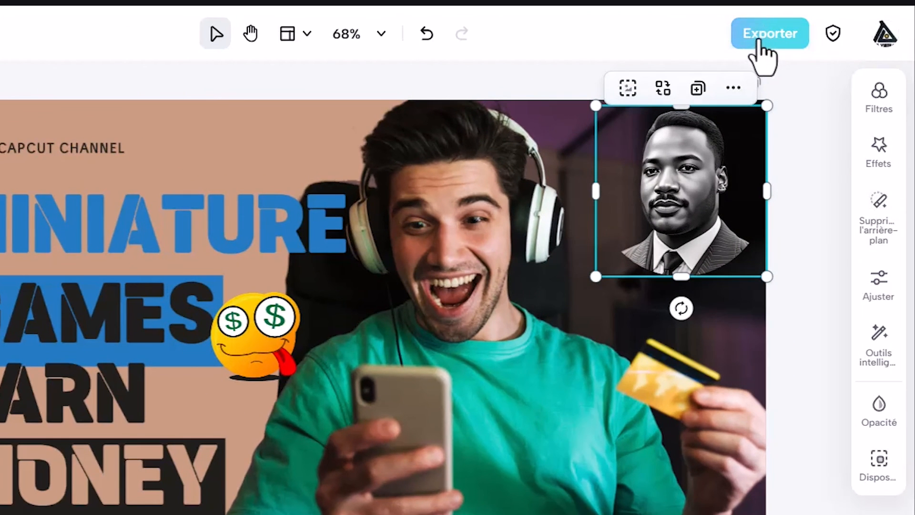
{"action": "left_click", "coordinate": [761, 45]}
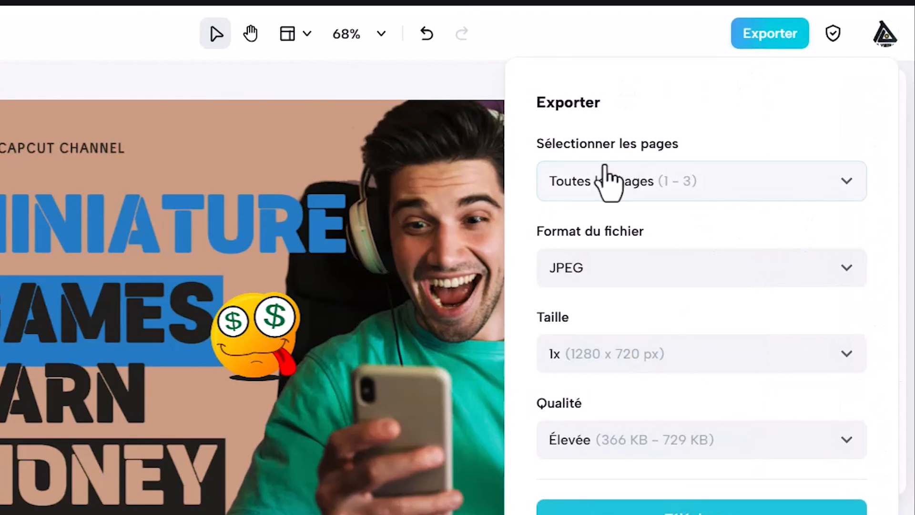
{"action": "left_click", "coordinate": [620, 267]}
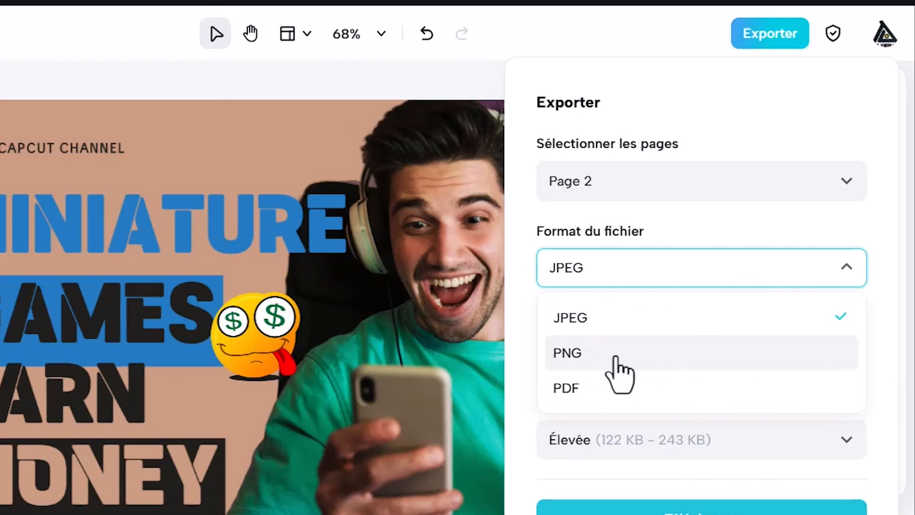
{"action": "left_click", "coordinate": [617, 367]}
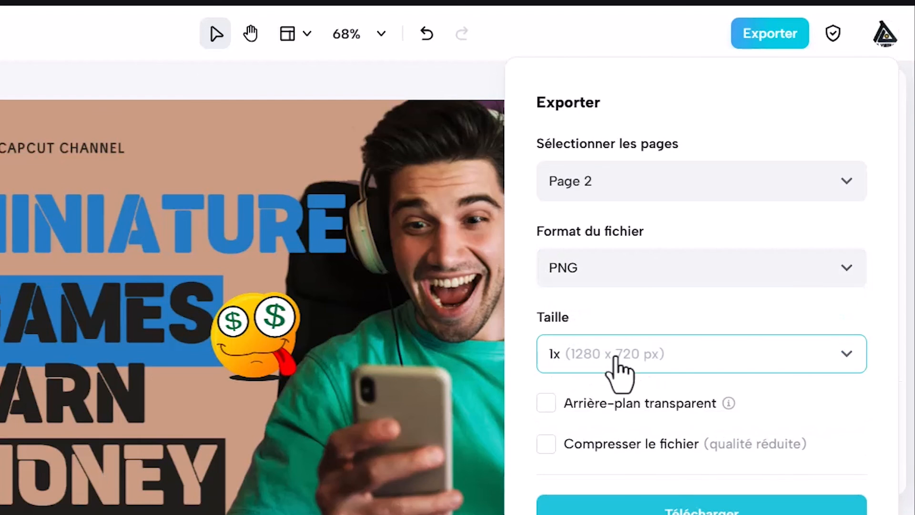